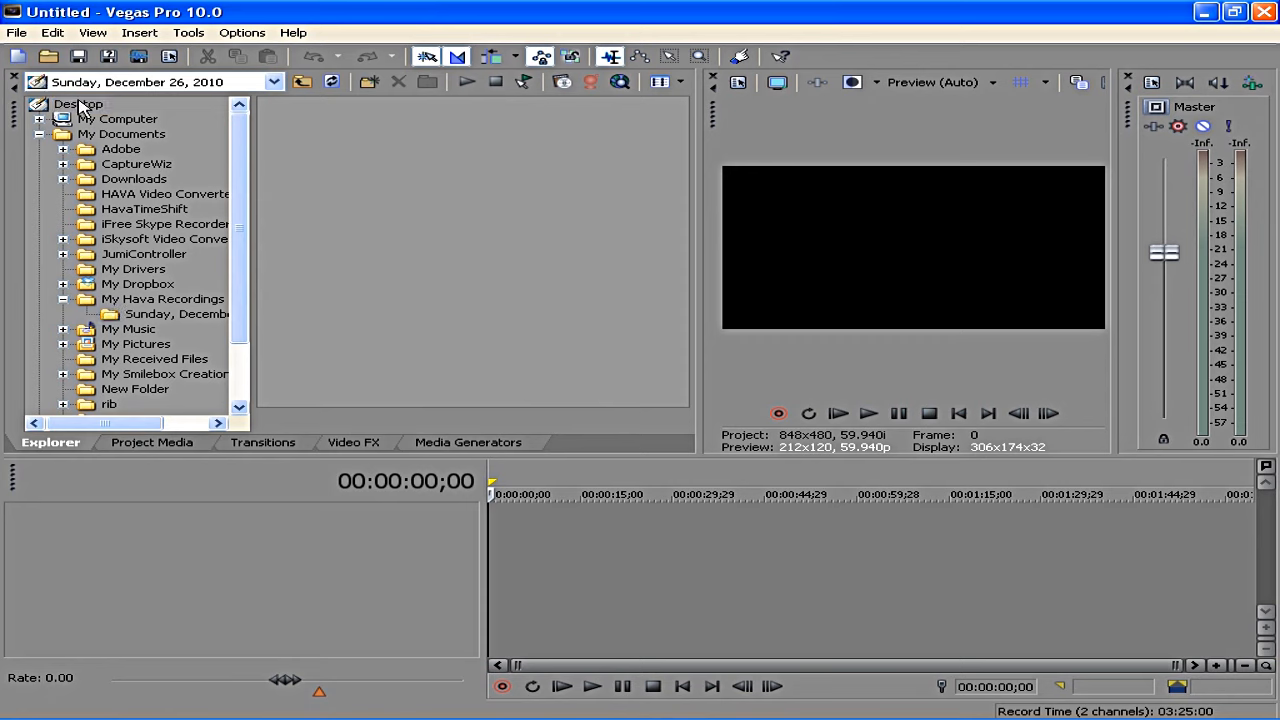
Add the Video-Banner image from the Desktop folder to the start of the empty timeline.
{"action": "left_click", "coordinate": [84, 106]}
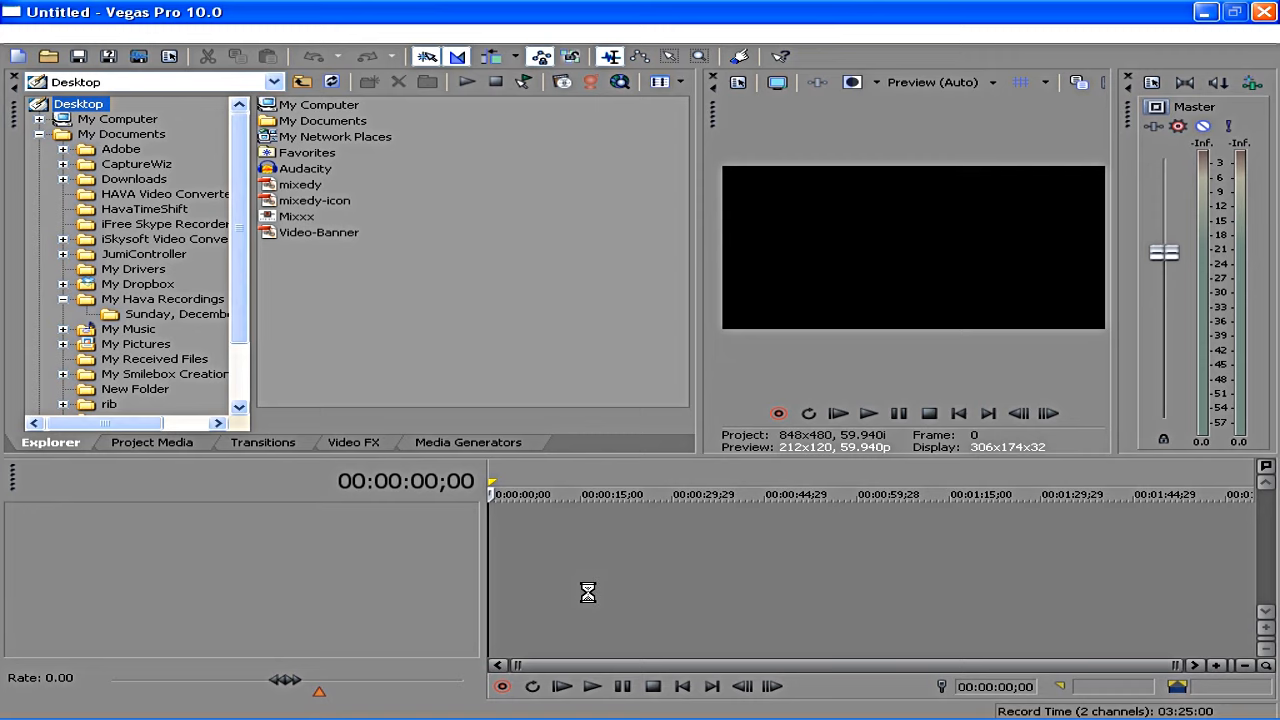
{"action": "left_click_drag", "start_coordinate": [588, 592], "coordinate": [508, 589]}
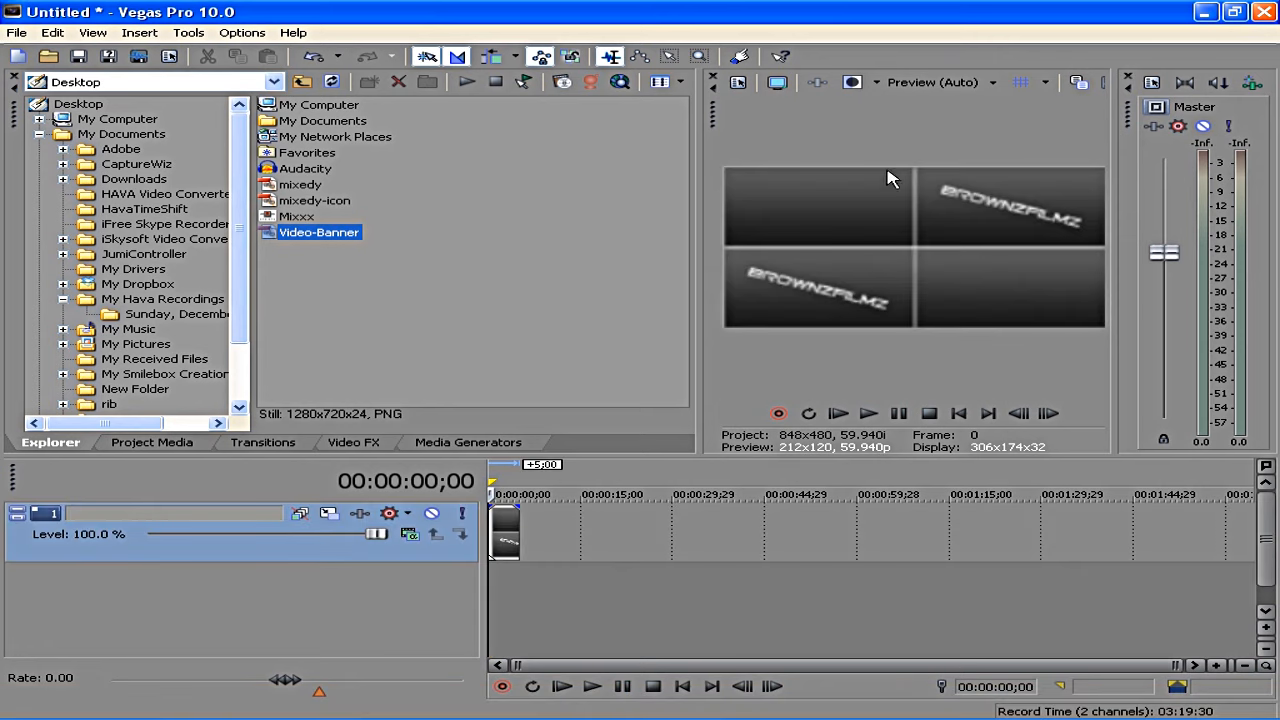
Set the video preview quality to Best (Full).
{"action": "left_click", "coordinate": [955, 85]}
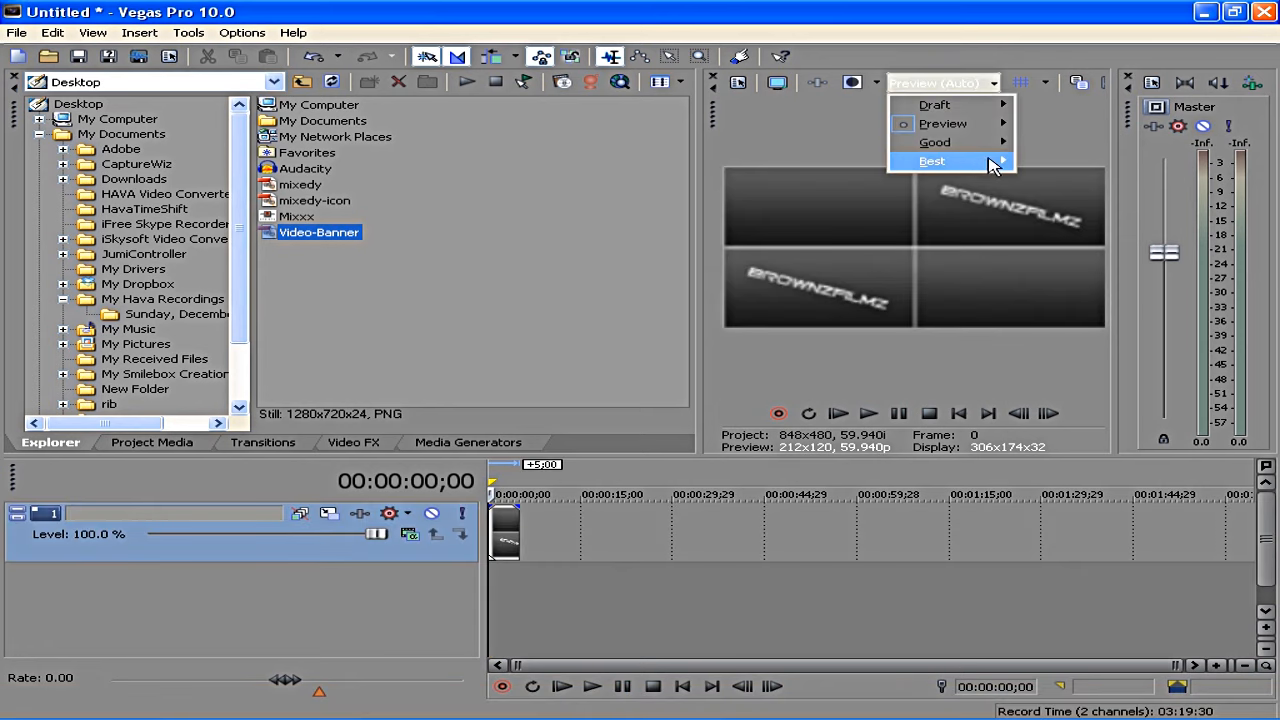
{"action": "mouse_move", "coordinate": [990, 161]}
{"action": "left_click", "coordinate": [1054, 180]}
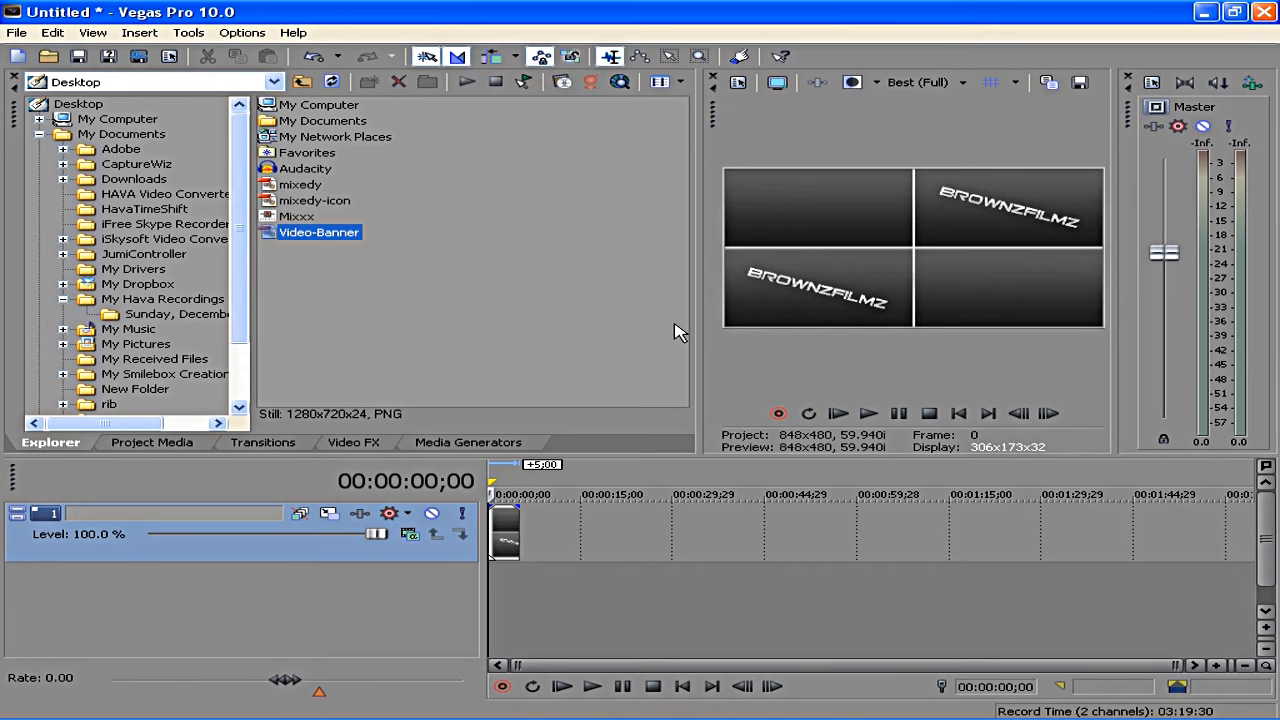
{"action": "left_click", "coordinate": [278, 447]}
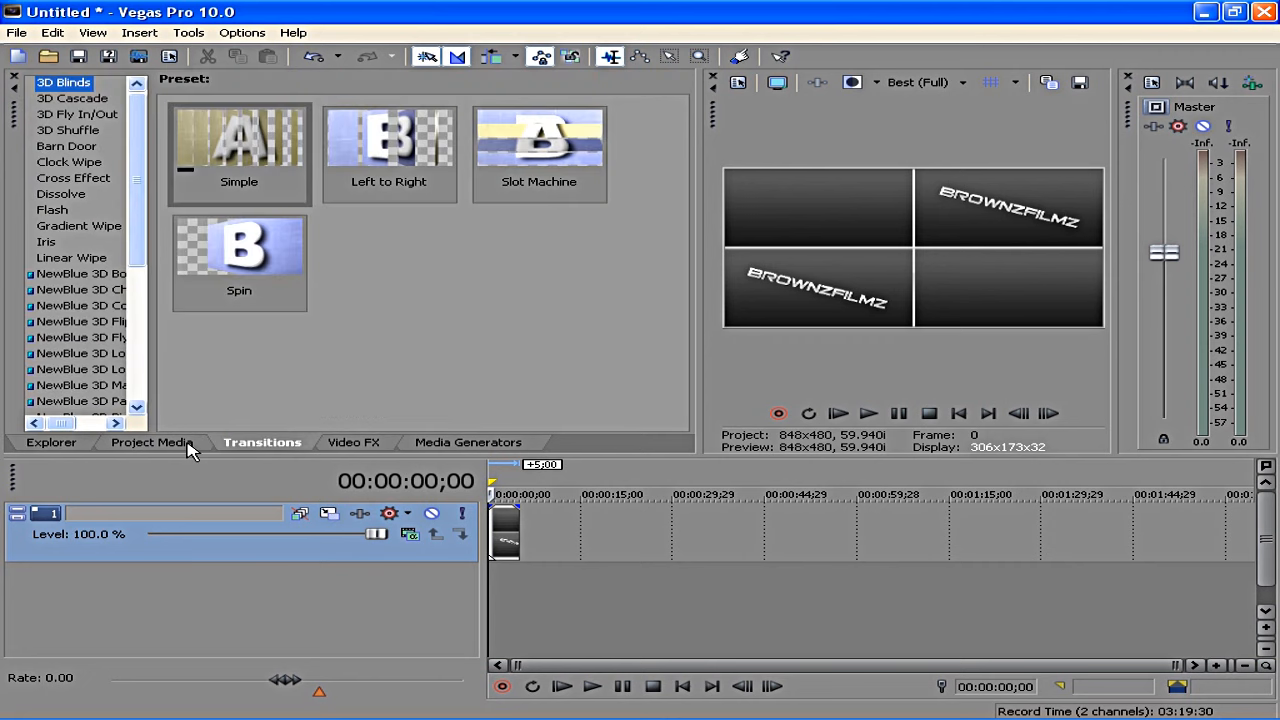
{"action": "left_click", "coordinate": [193, 451]}
{"action": "left_click", "coordinate": [76, 447]}
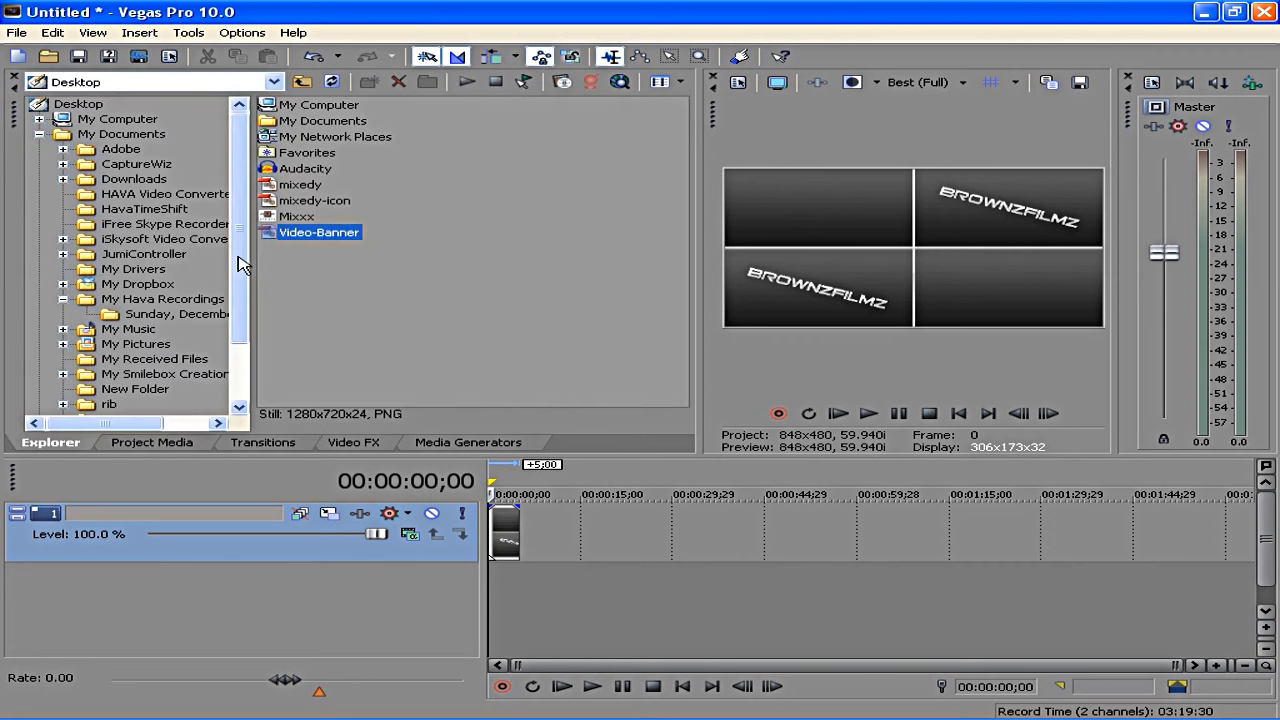
Add the Black Ops TDM video from the Downloads folder to the start of the timeline, beneath the banner.
{"action": "left_click_drag", "start_coordinate": [240, 268], "coordinate": [245, 335]}
{"action": "scroll", "coordinate": [192, 226], "scroll_direction": "up", "scroll_amount": 2}
{"action": "left_click", "coordinate": [124, 180]}
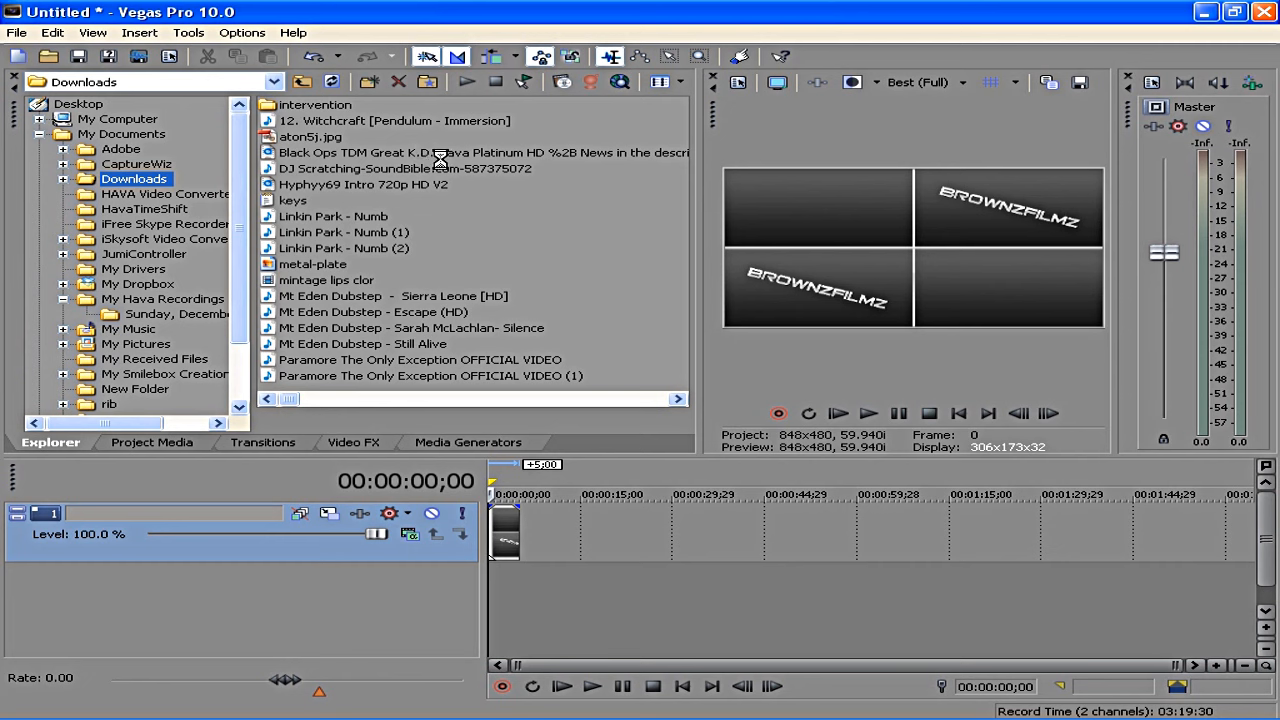
{"action": "left_click_drag", "start_coordinate": [521, 595], "coordinate": [500, 596]}
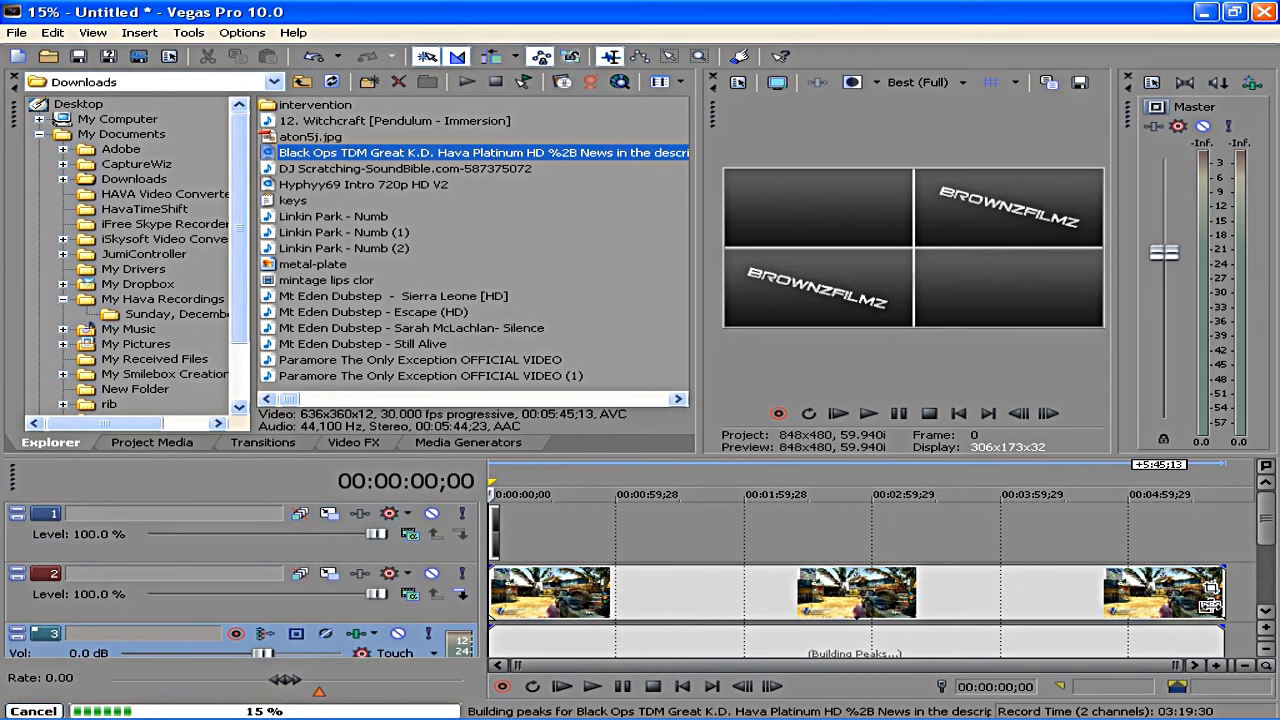
Shorten the Black Ops clip and extend the banner so that both last about 11 seconds.
{"action": "left_click_drag", "start_coordinate": [1212, 600], "coordinate": [530, 598]}
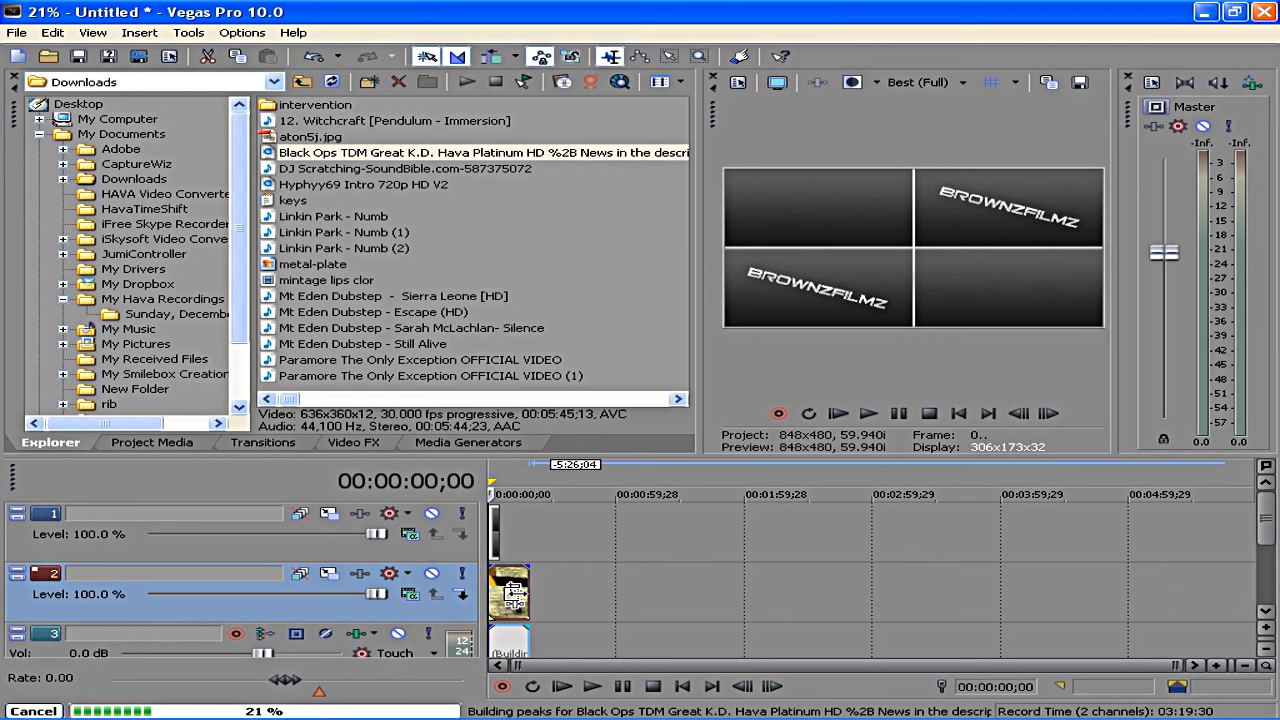
{"action": "left_click_drag", "start_coordinate": [513, 597], "coordinate": [515, 593]}
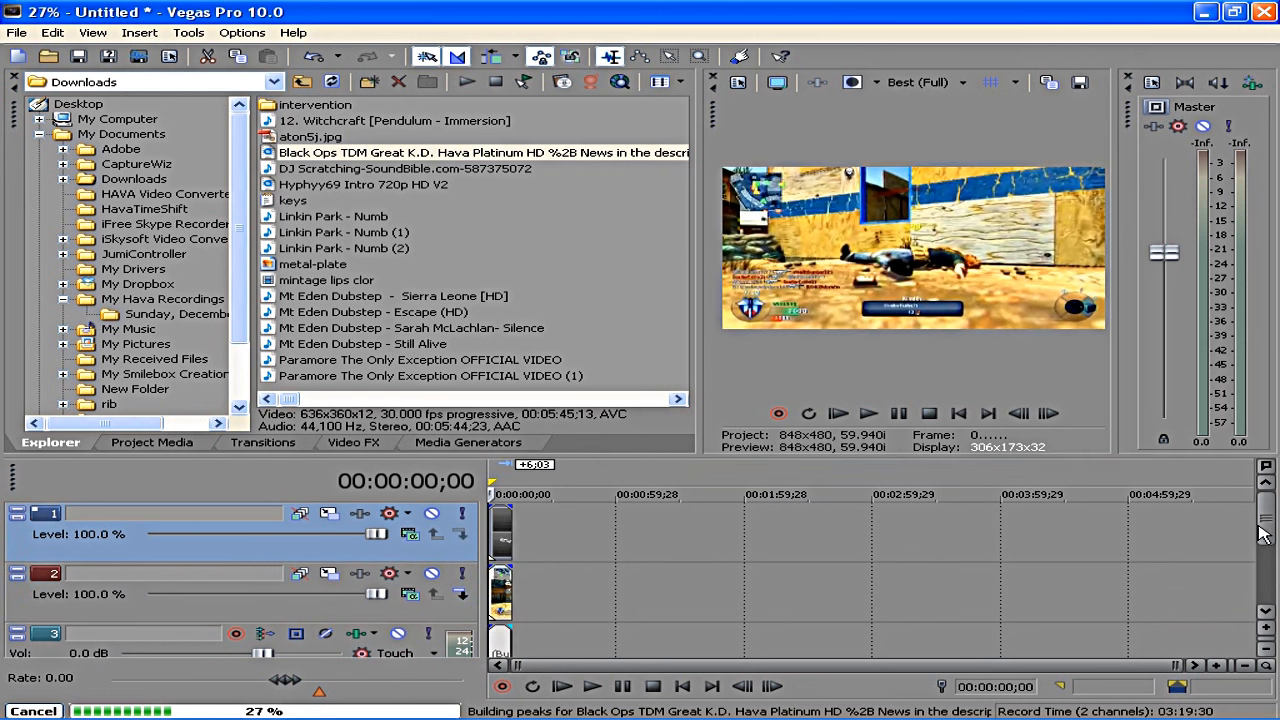
Add the T.D.M. on Cracked with a Famas video beneath the existing tracks and trim it to about 11 seconds.
{"action": "scroll", "coordinate": [1258, 526], "scroll_direction": "down", "scroll_amount": 2}
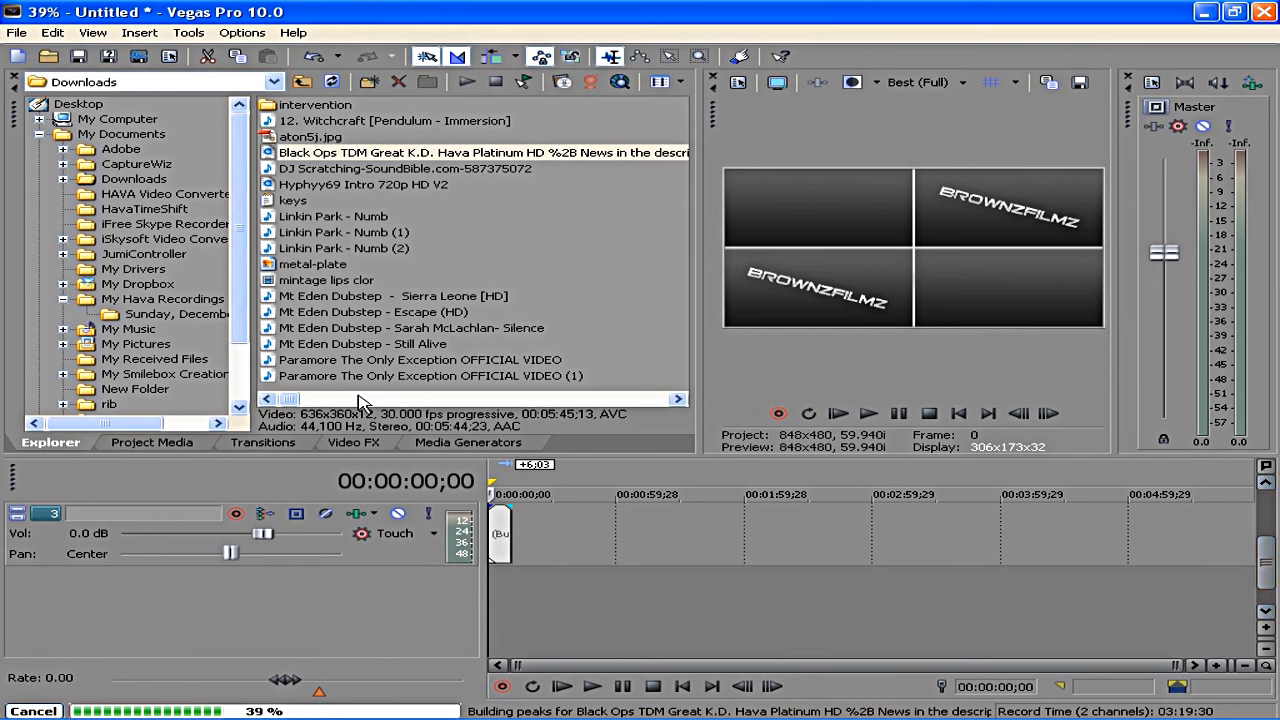
{"action": "left_click_drag", "start_coordinate": [300, 400], "coordinate": [506, 408]}
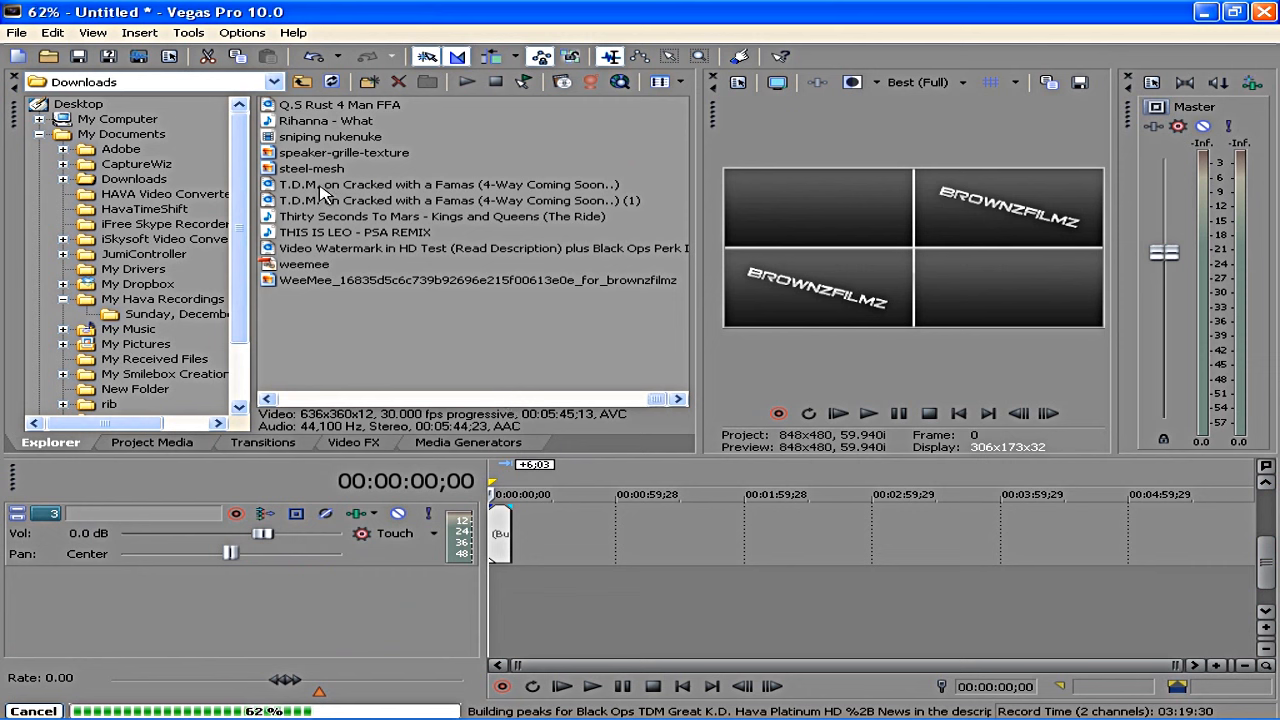
{"action": "left_click_drag", "start_coordinate": [340, 190], "coordinate": [496, 608]}
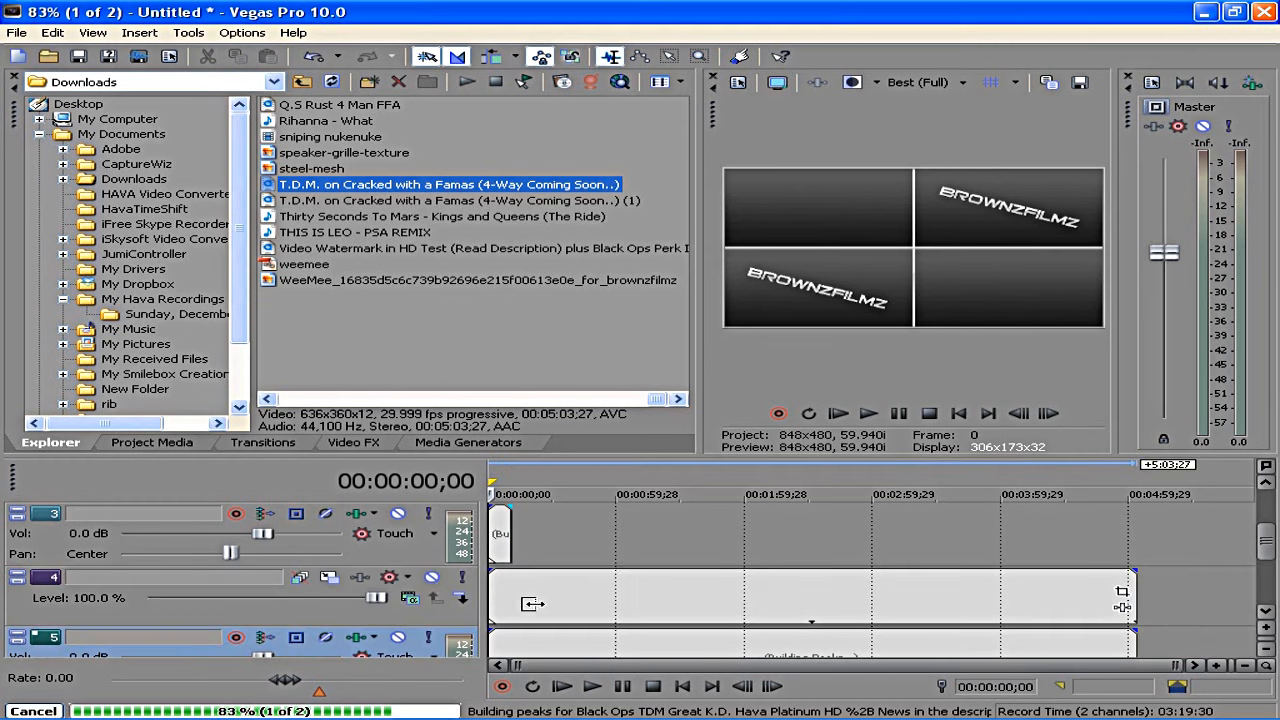
{"action": "left_click_drag", "start_coordinate": [532, 604], "coordinate": [531, 605]}
{"action": "scroll", "coordinate": [1268, 556], "scroll_direction": "up", "scroll_amount": 3}
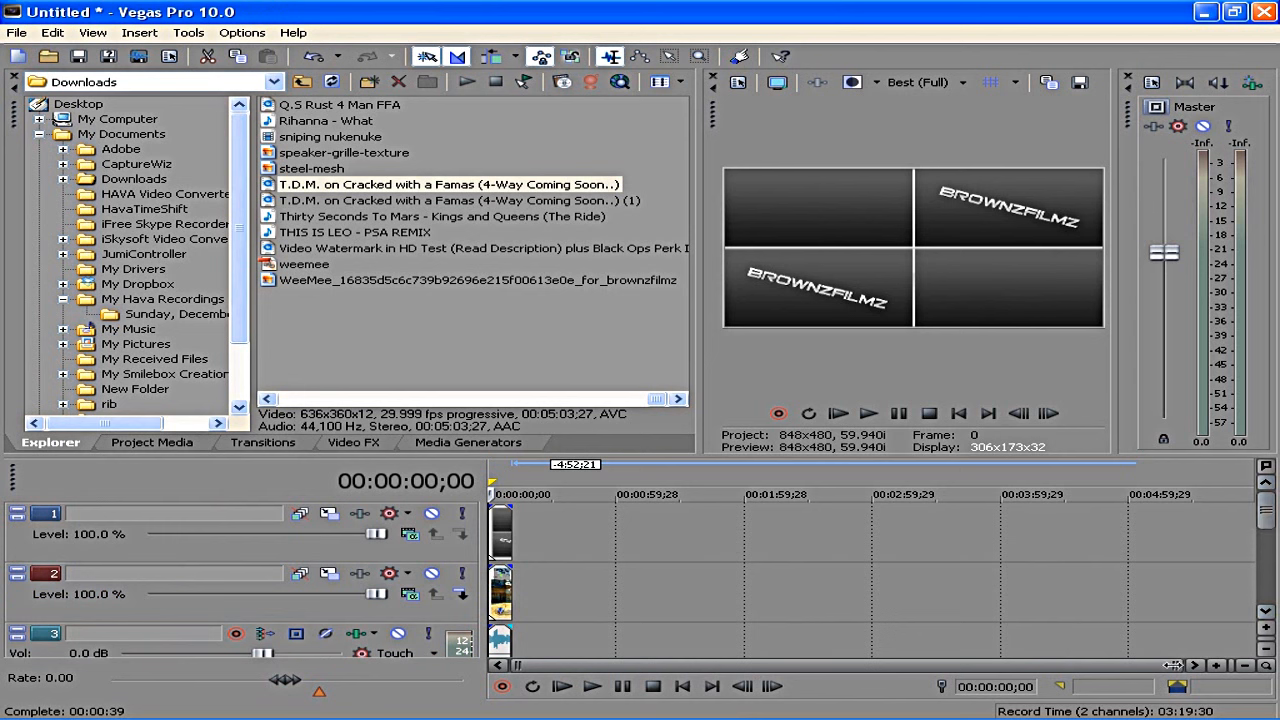
In the Black Ops clip's Pan/Crop, set Maintain aspect ratio to No and enlarge the frame to about 1,275 × 717, fitting the clip into the upper-left quadrant.
{"action": "left_click_drag", "start_coordinate": [1172, 665], "coordinate": [654, 665]}
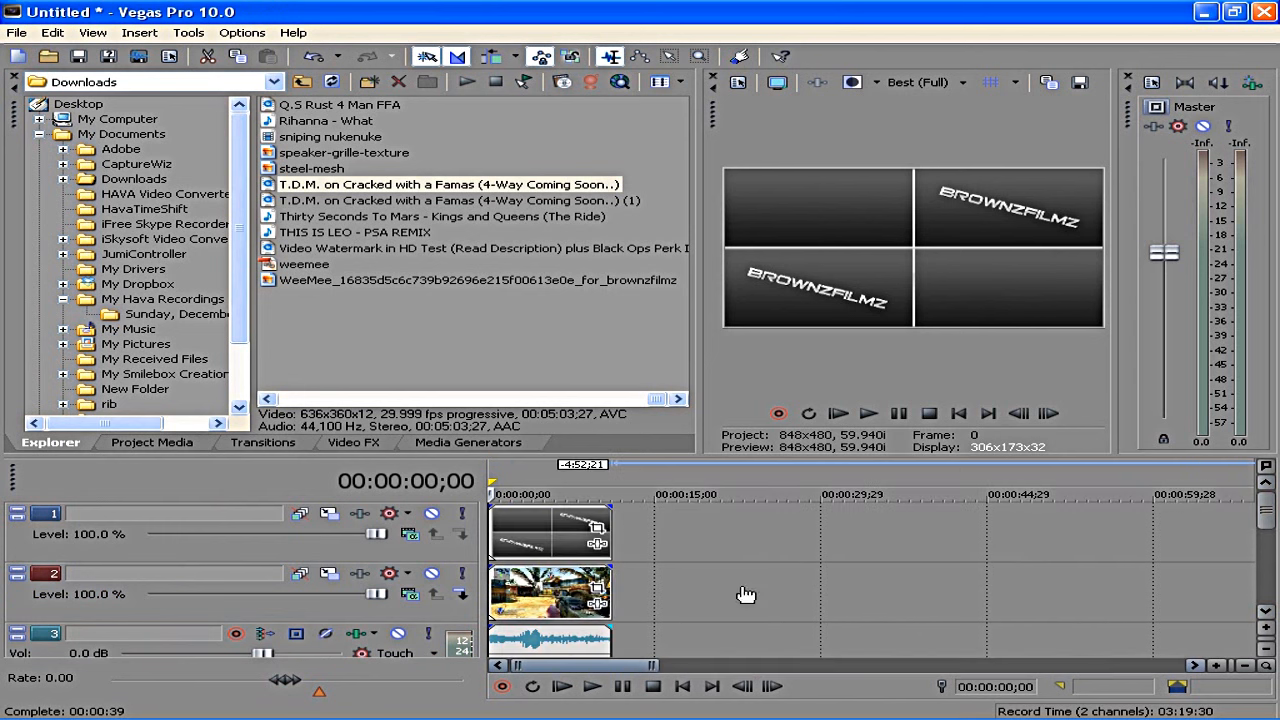
{"action": "scroll", "coordinate": [746, 594], "scroll_direction": "up", "scroll_amount": 3}
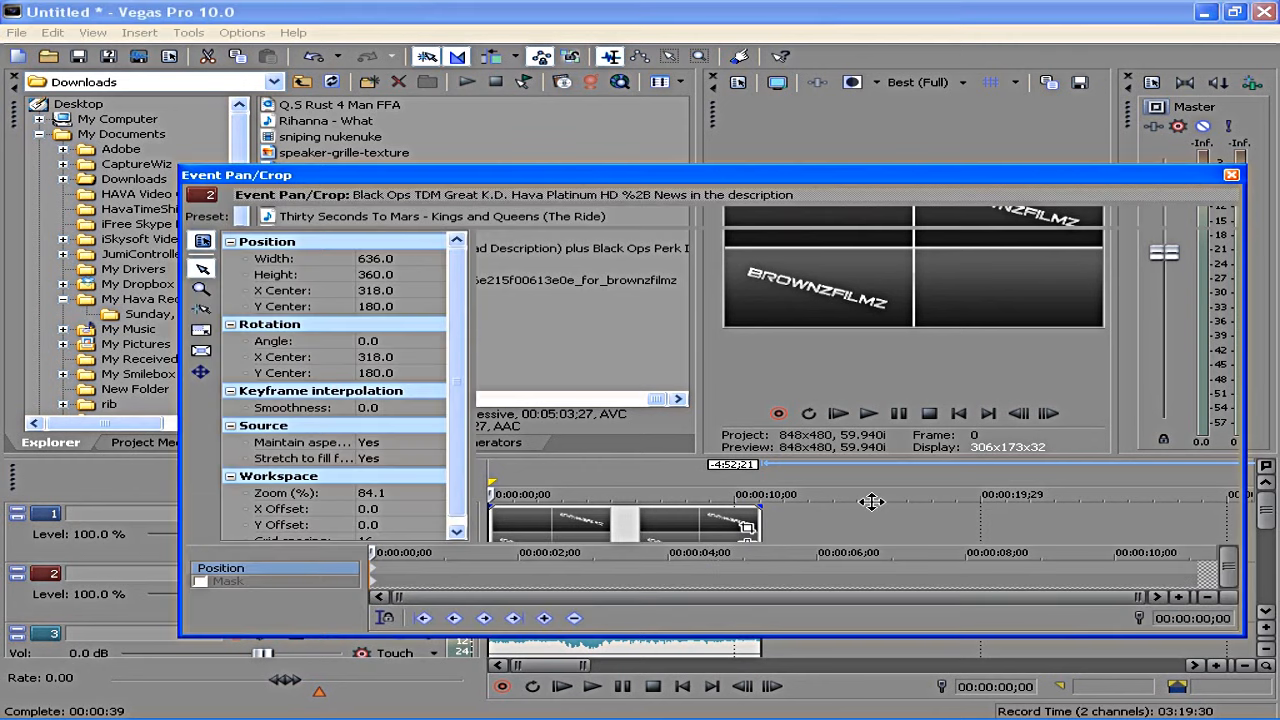
{"action": "left_click", "coordinate": [380, 442]}
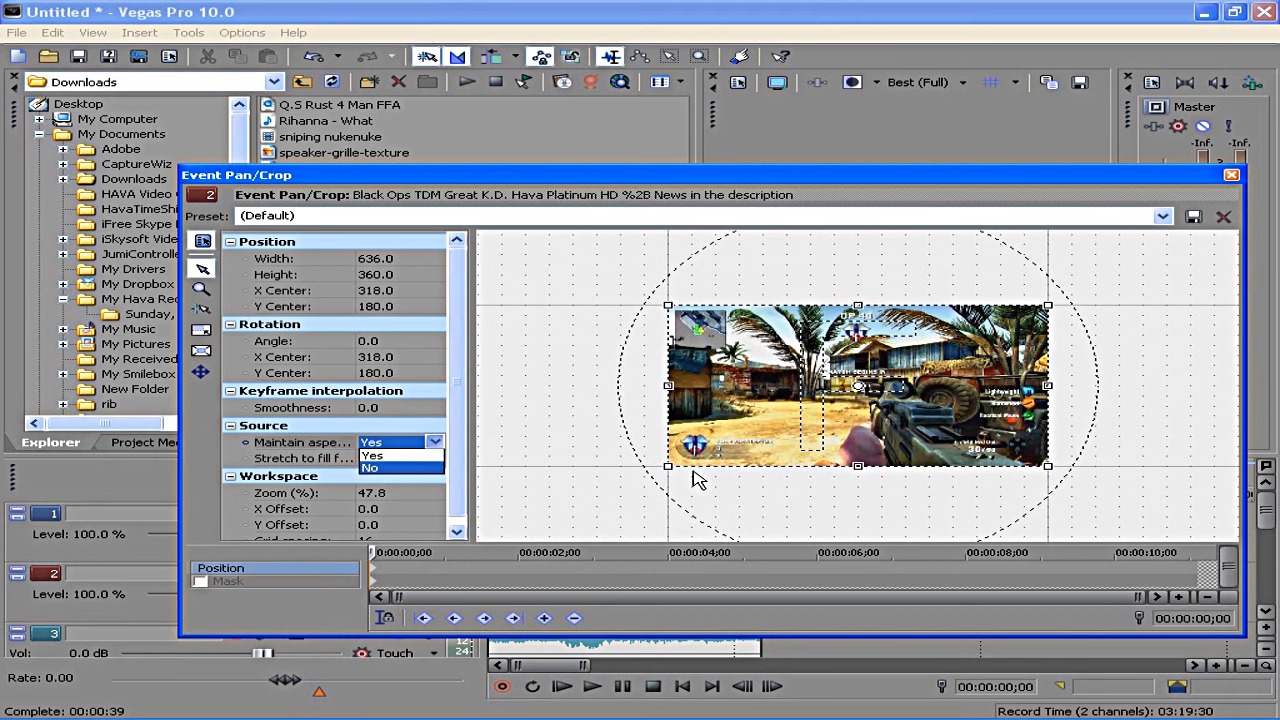
{"action": "left_click_drag", "start_coordinate": [1052, 472], "coordinate": [1206, 598]}
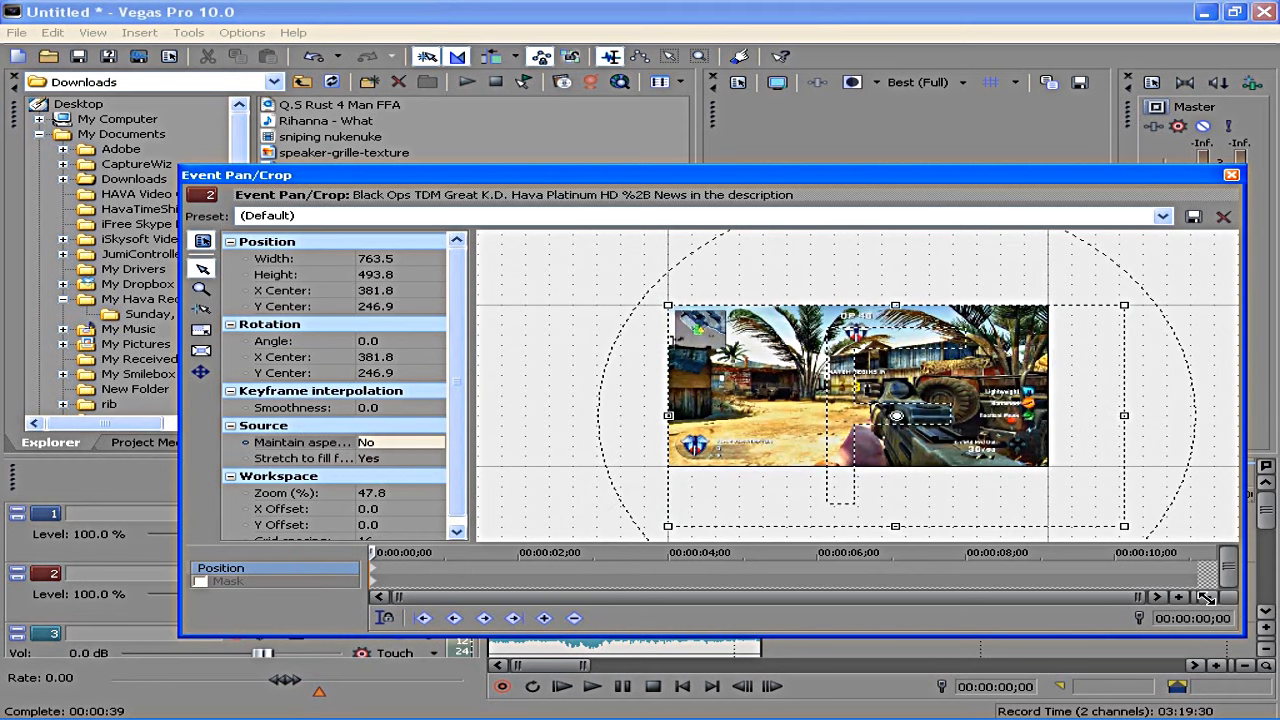
{"action": "left_click_drag", "start_coordinate": [804, 177], "coordinate": [736, 207]}
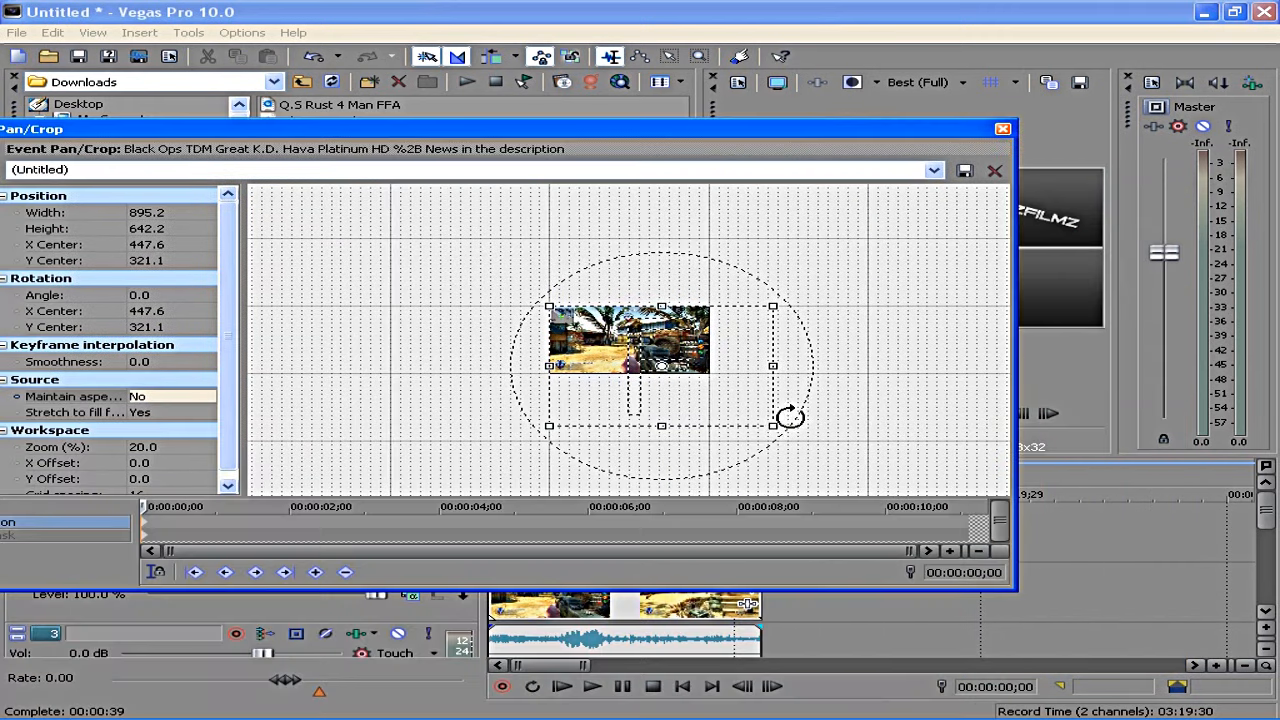
{"action": "left_click_drag", "start_coordinate": [772, 425], "coordinate": [867, 440]}
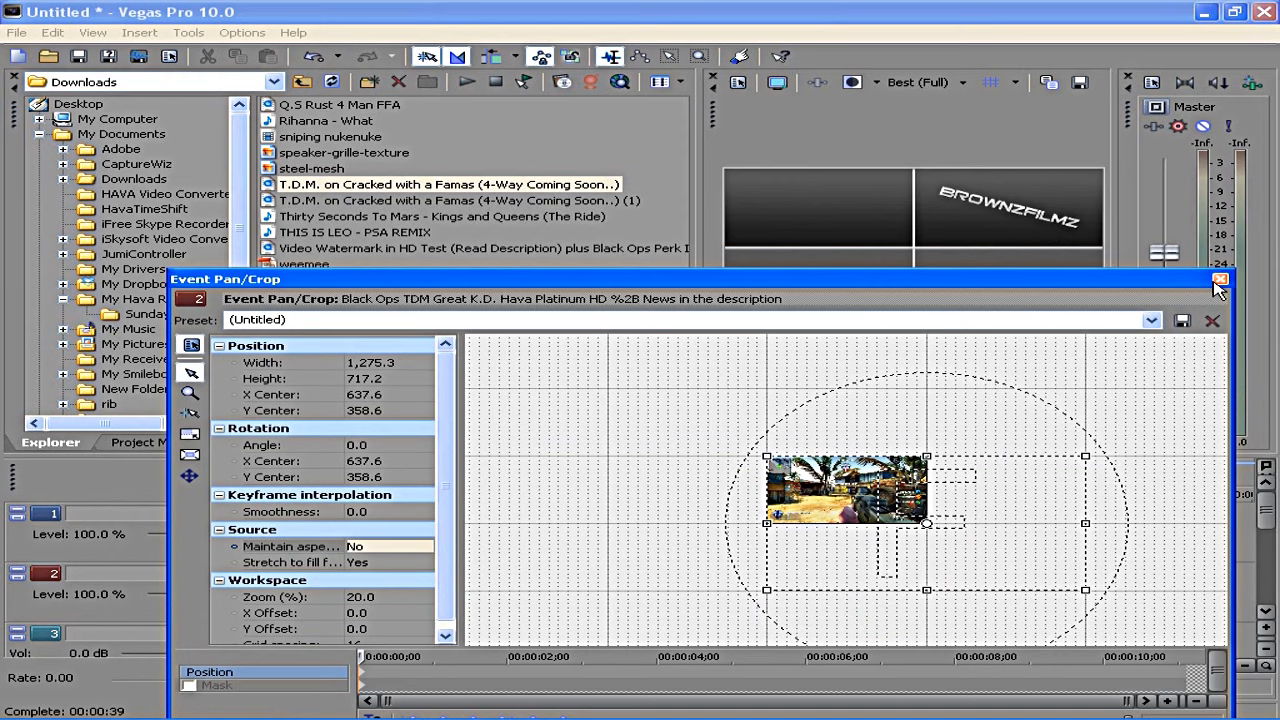
{"action": "left_click", "coordinate": [1219, 285]}
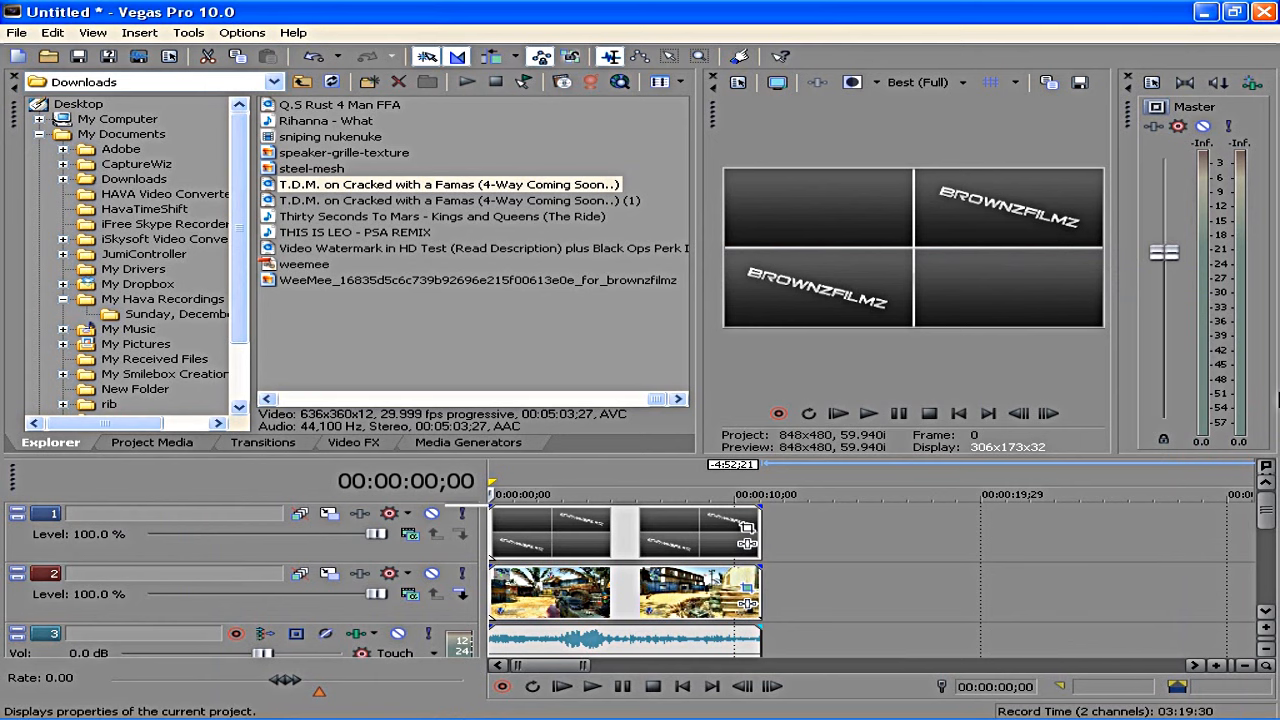
Apply the HDV 720-30p (1280x720, 29.970 fps) template to the project properties.
{"action": "key", "text": "alt+Return"}
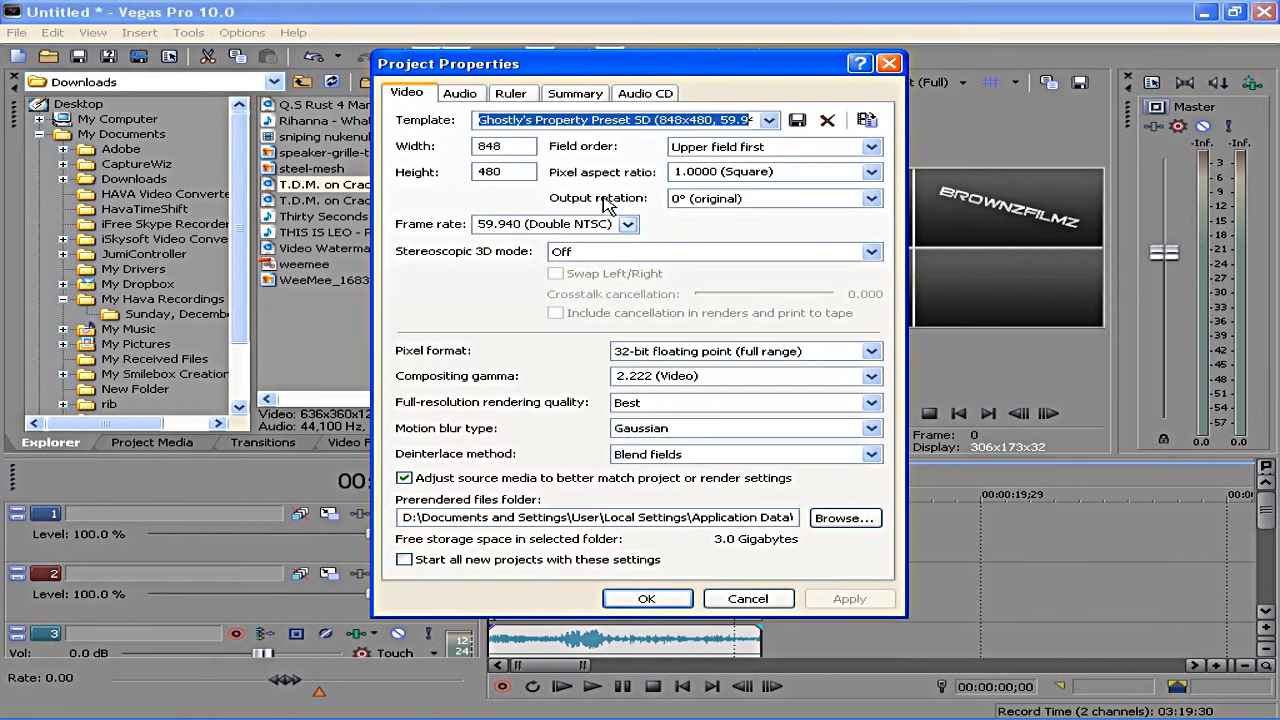
{"action": "left_click", "coordinate": [595, 328]}
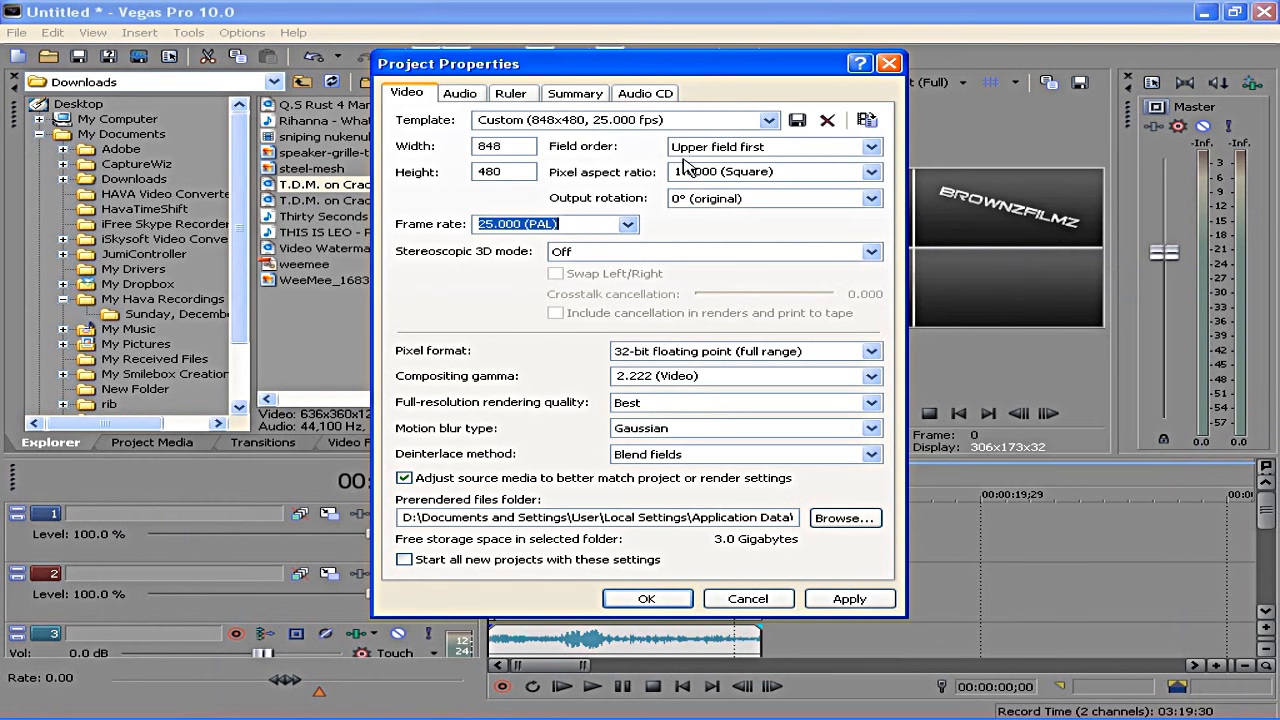
{"action": "left_click", "coordinate": [768, 120]}
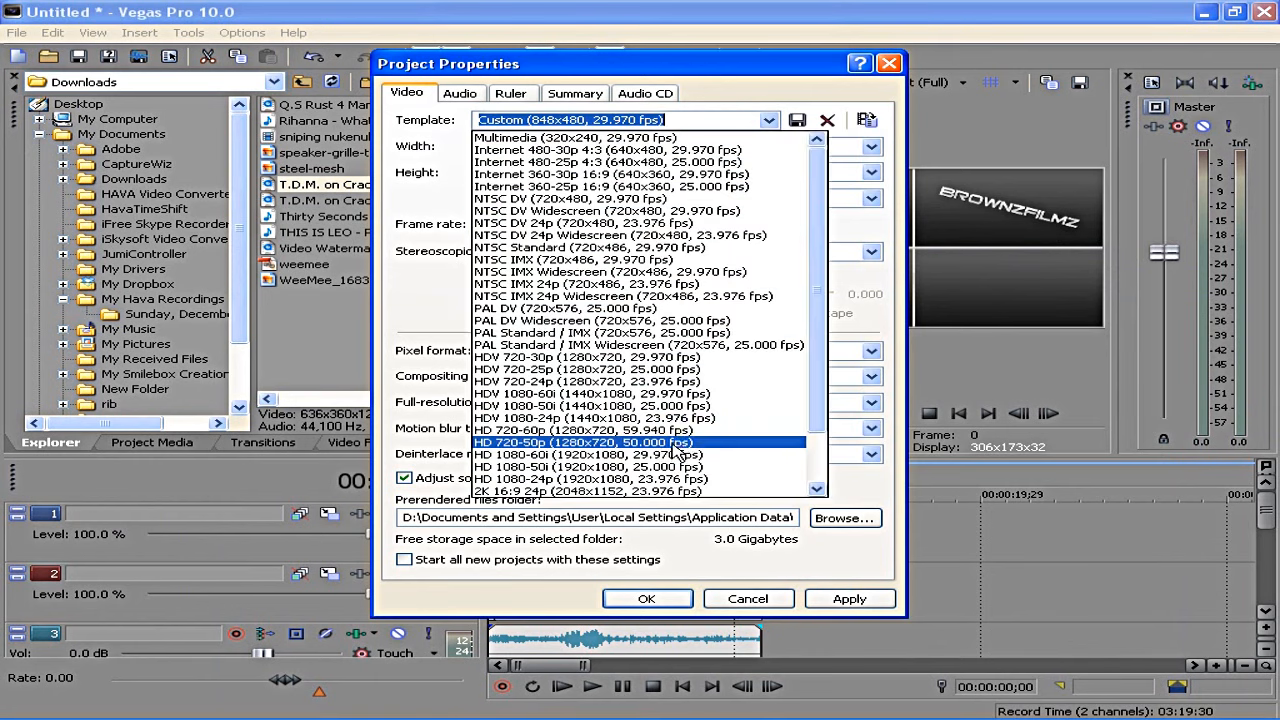
{"action": "left_click", "coordinate": [688, 362]}
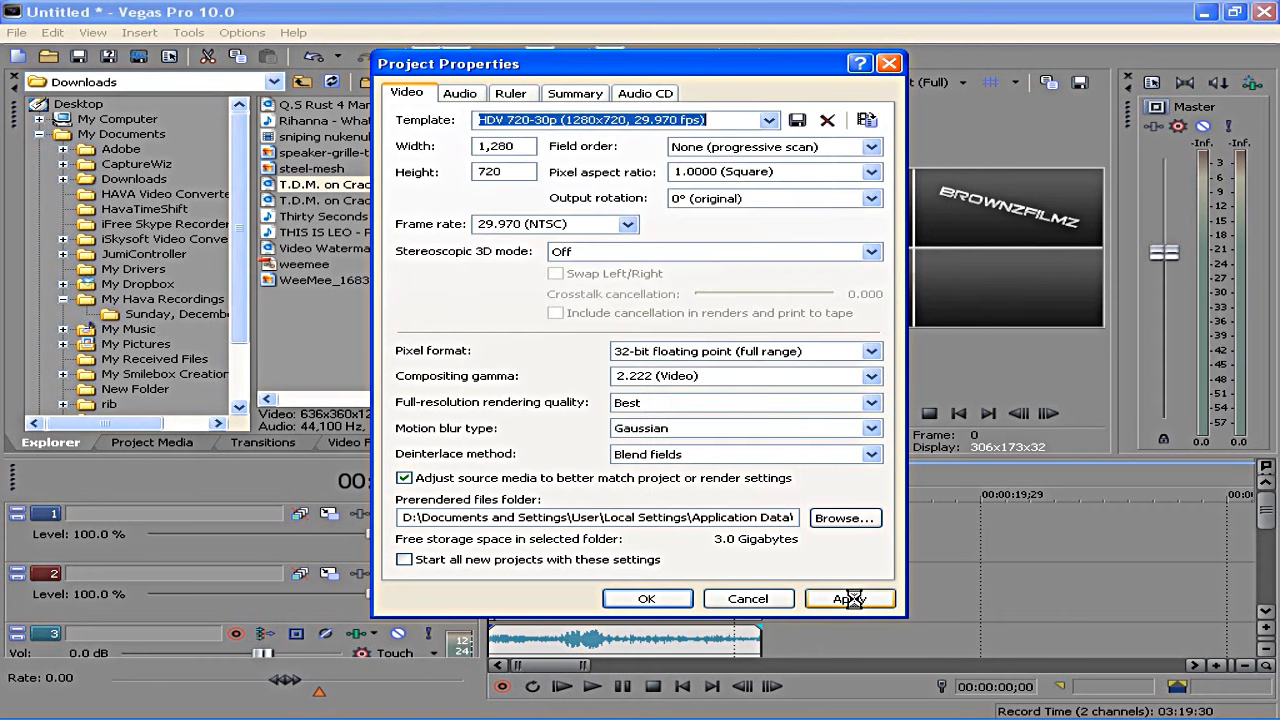
{"action": "left_click", "coordinate": [849, 598]}
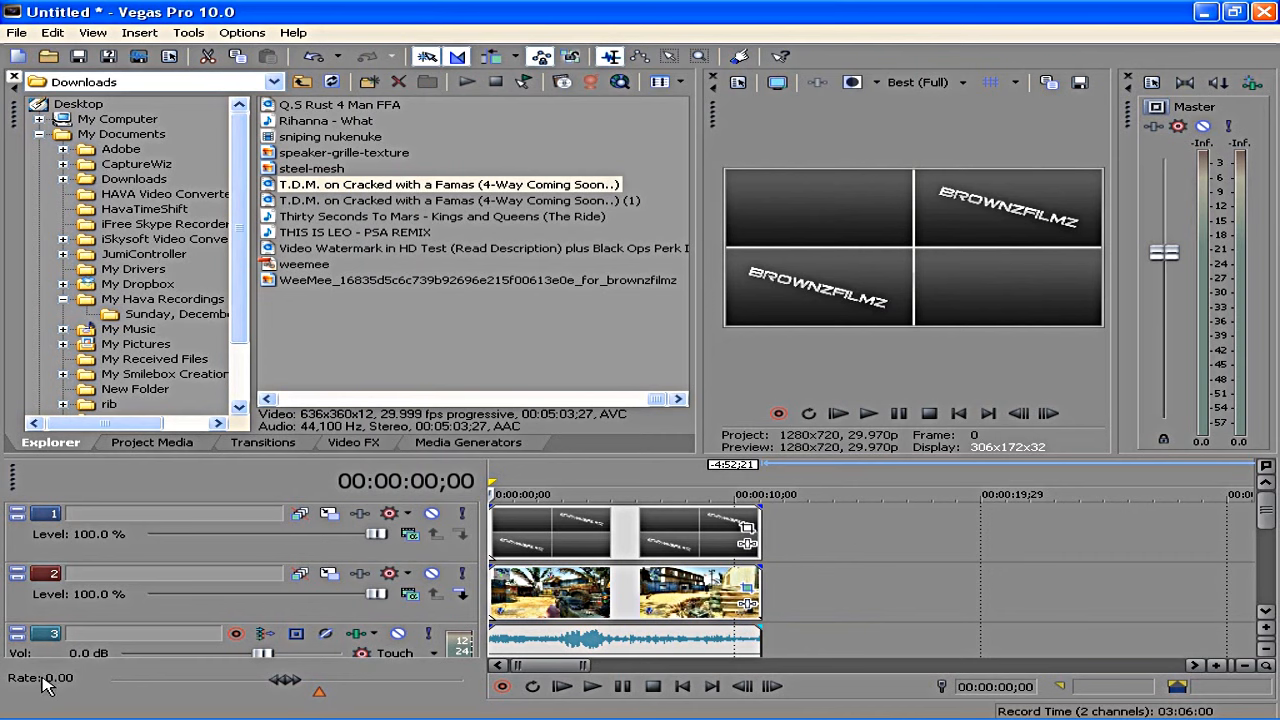
Move the banner track beneath all the other tracks.
{"action": "scroll", "coordinate": [50, 679], "scroll_direction": "down", "scroll_amount": 2}
{"action": "scroll", "coordinate": [668, 610], "scroll_direction": "down", "scroll_amount": 3}
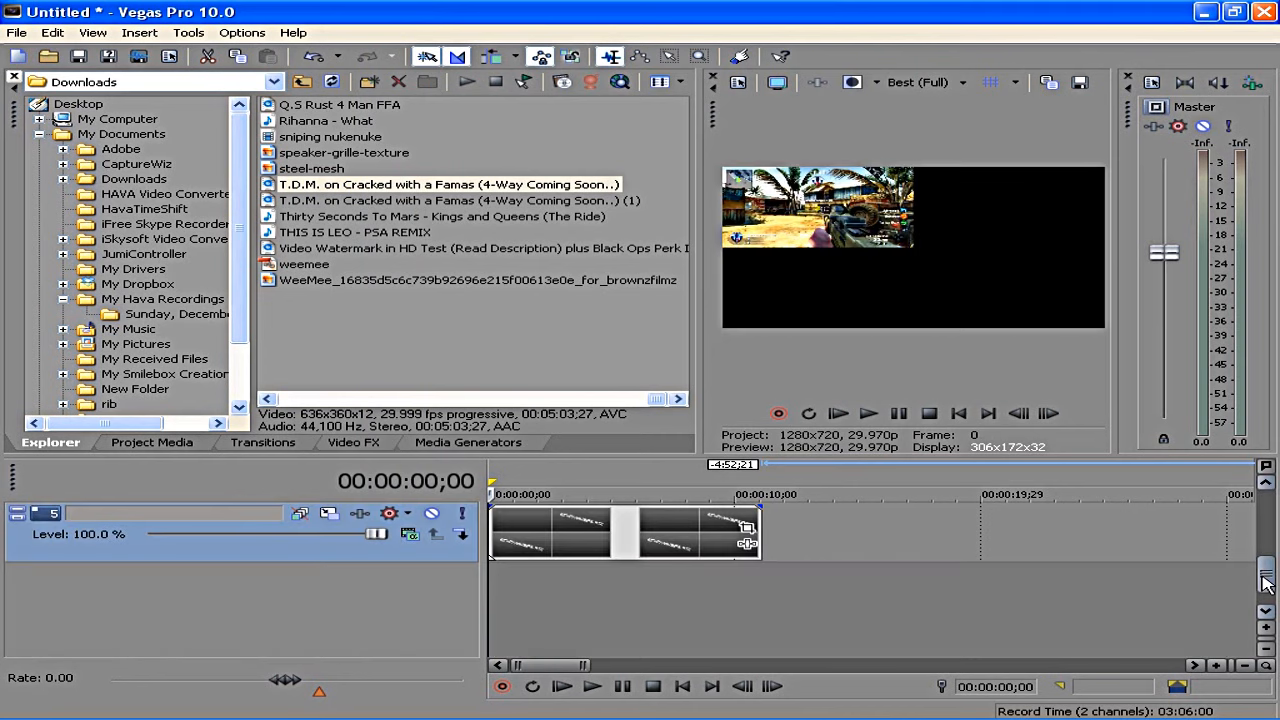
{"action": "scroll", "coordinate": [1265, 583], "scroll_direction": "up", "scroll_amount": 2}
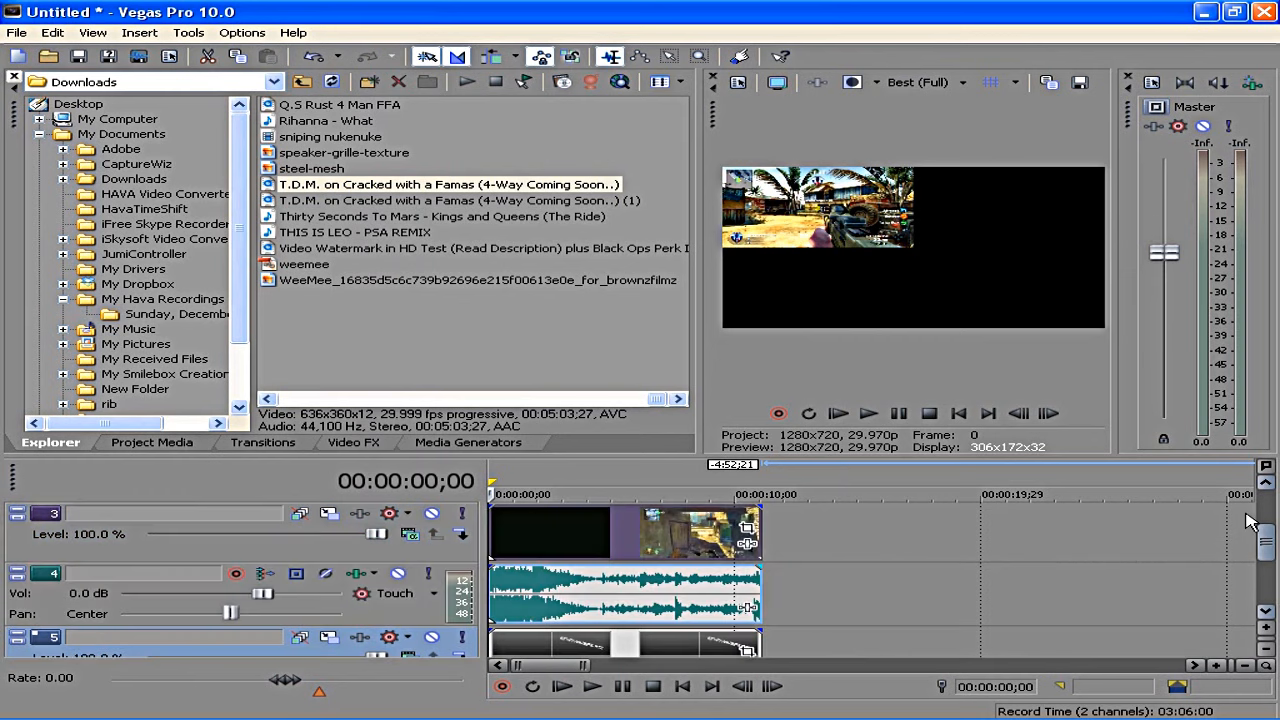
{"action": "scroll", "coordinate": [1243, 556], "scroll_direction": "up", "scroll_amount": 1}
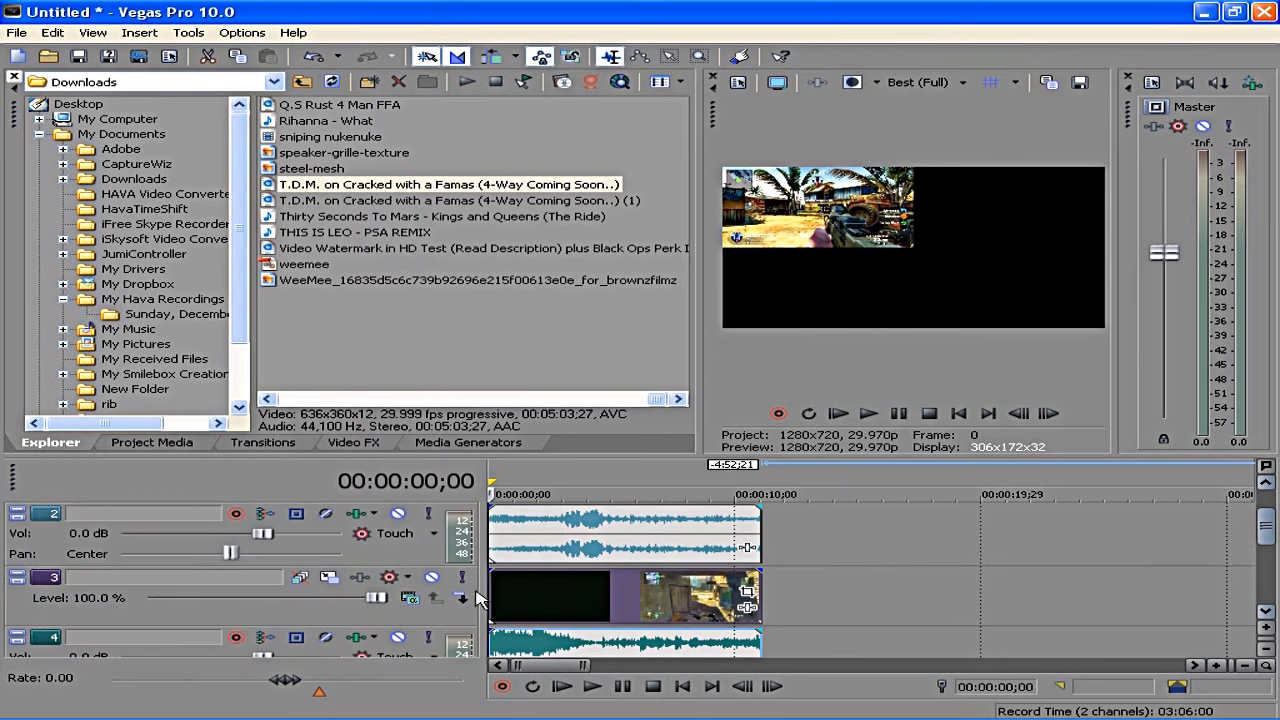
Trim about 17 frames of black opening from the T.D.M. clip, keeping both its ends aligned with the other clips.
{"action": "left_click_drag", "start_coordinate": [495, 592], "coordinate": [515, 600]}
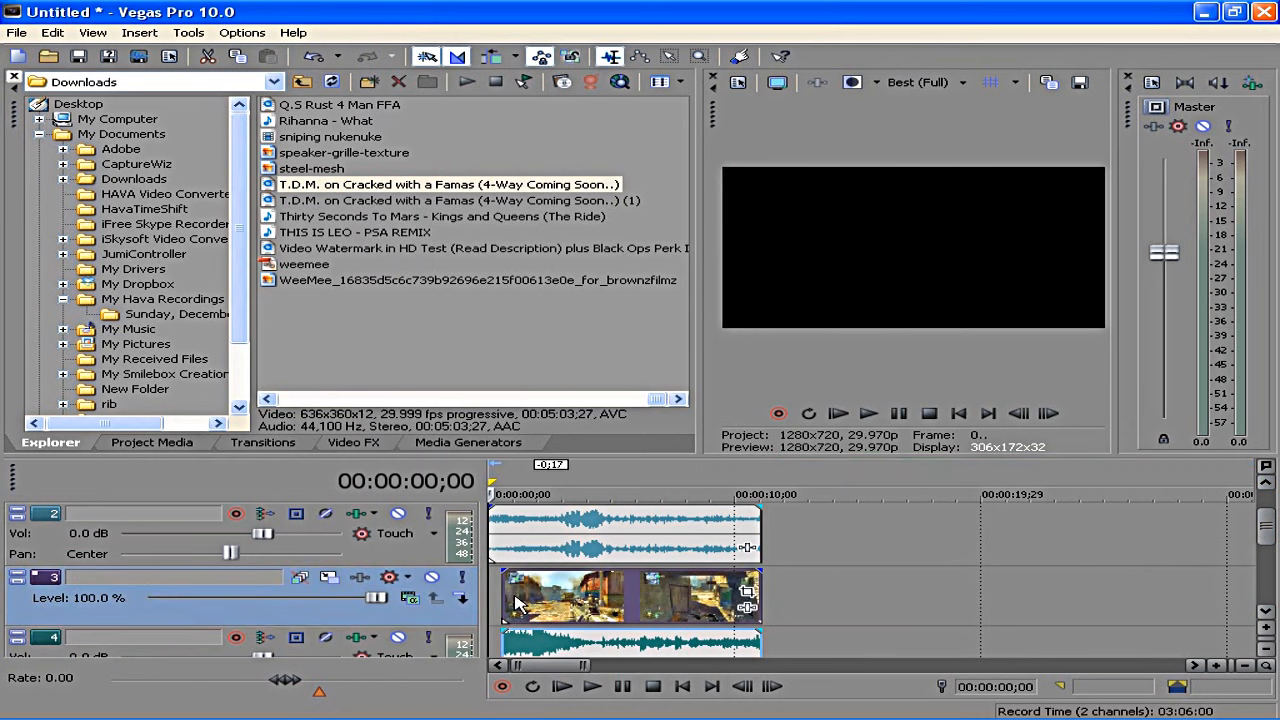
{"action": "key", "text": "f"}
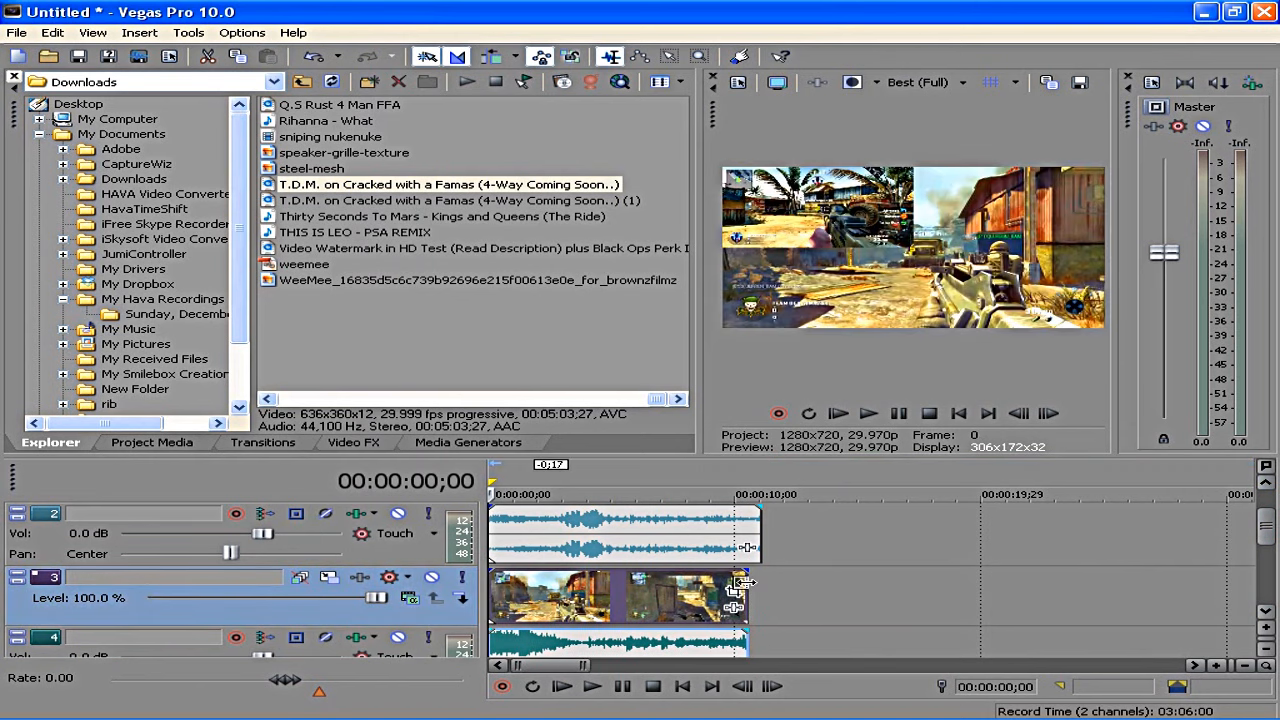
{"action": "left_click_drag", "start_coordinate": [742, 582], "coordinate": [760, 582]}
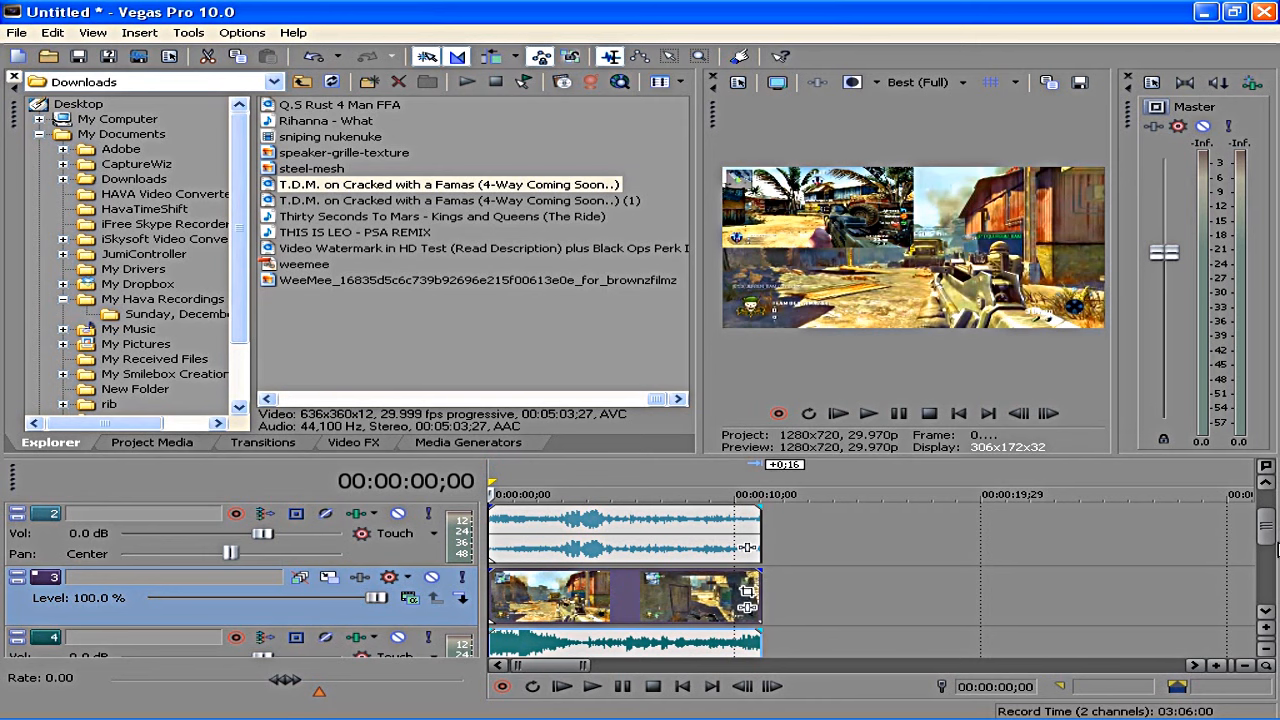
Open the Pan/Crop settings of the T.D.M. clip on track 3 and set Maintain aspect ratio to No.
{"action": "left_click_drag", "start_coordinate": [1268, 540], "coordinate": [1268, 513]}
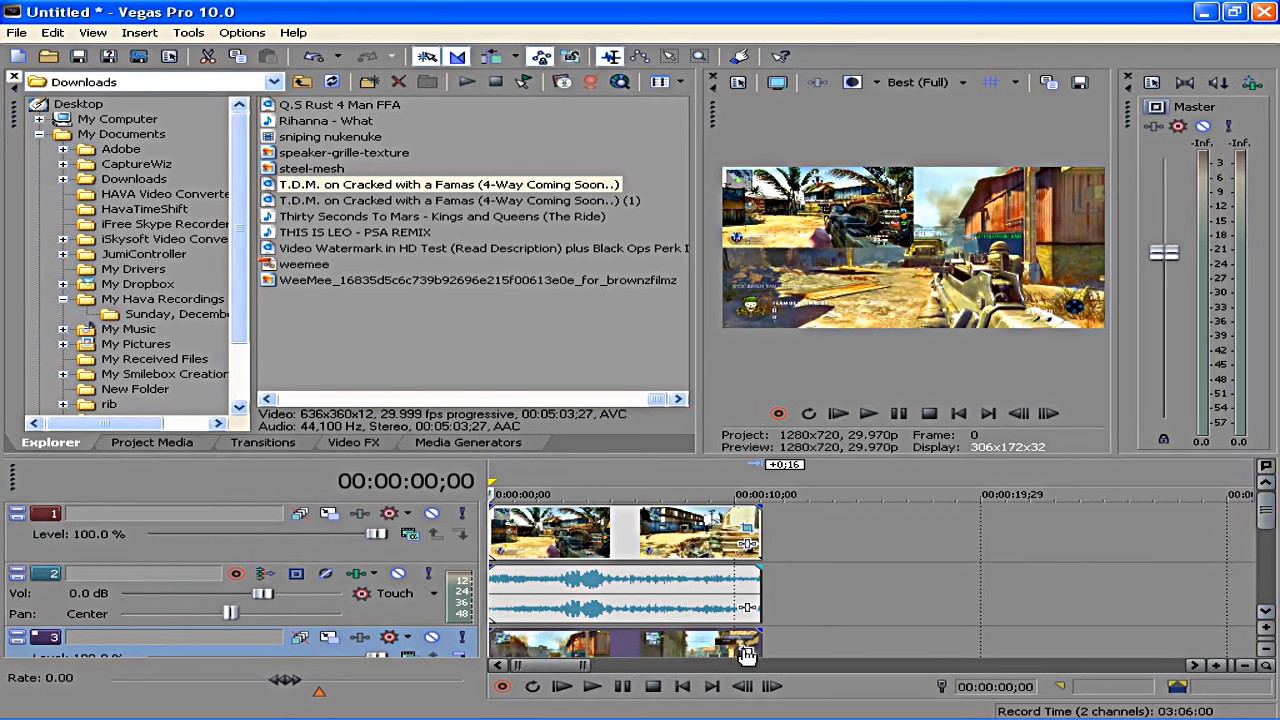
{"action": "left_click", "coordinate": [747, 654]}
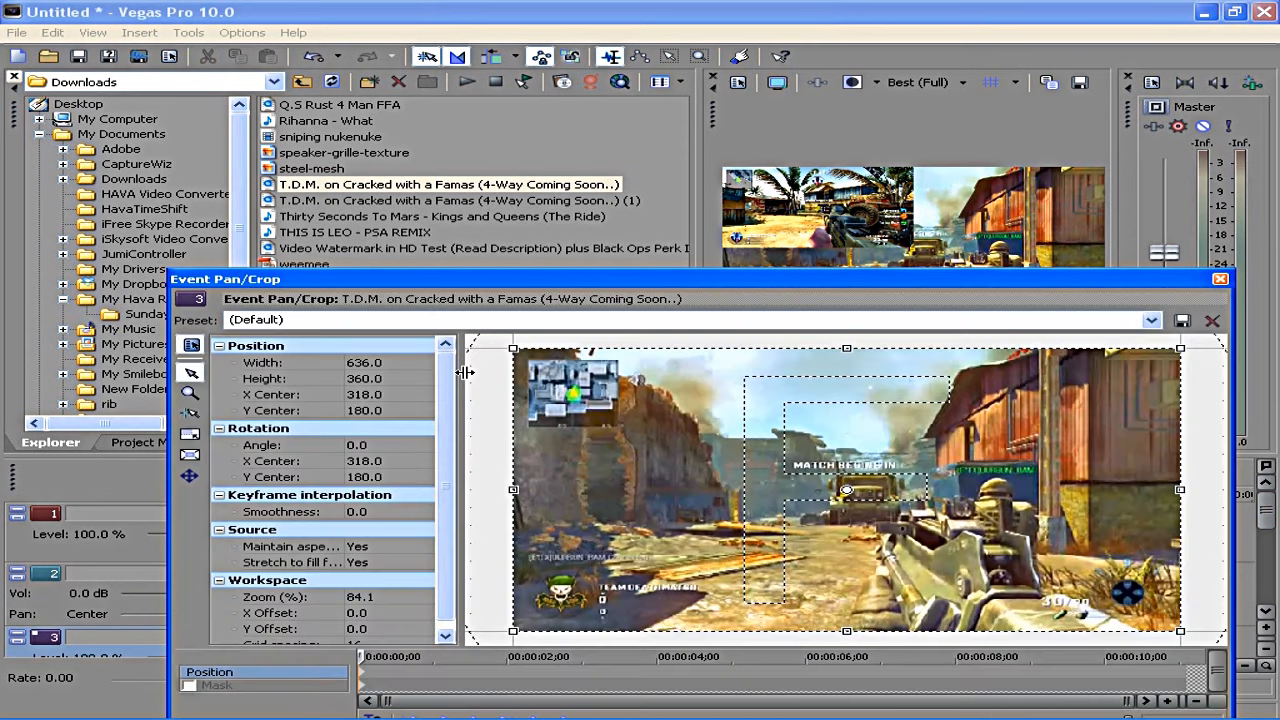
{"action": "left_click", "coordinate": [425, 548]}
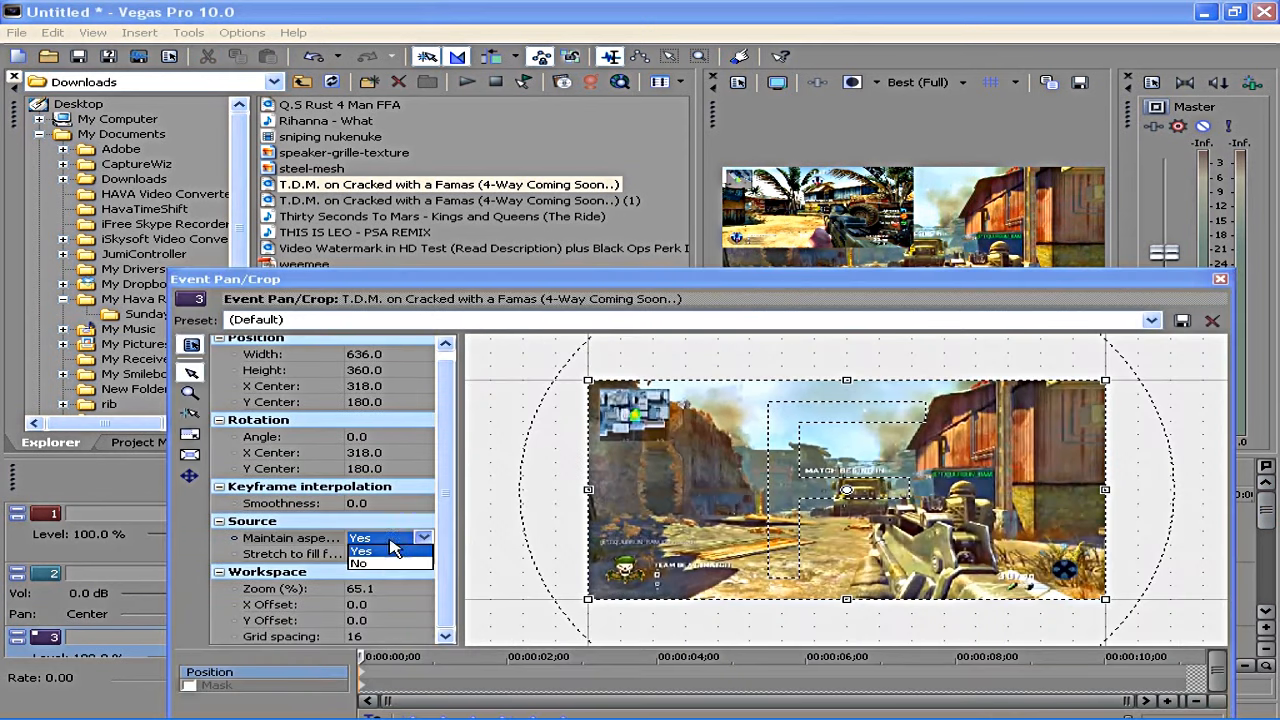
{"action": "left_click", "coordinate": [385, 563]}
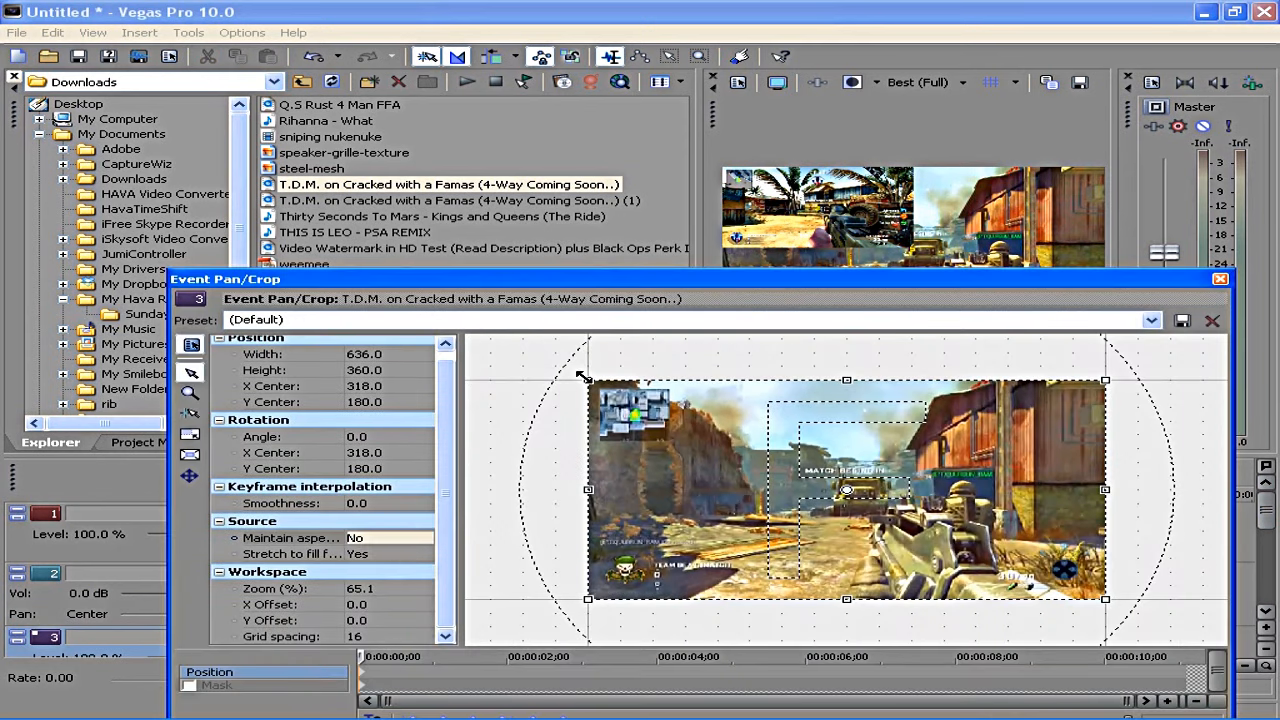
Enlarge the crop frame up and to the left to about 1,268 × 721, fitting the T.D.M. clip into the lower-right quadrant.
{"action": "left_click_drag", "start_coordinate": [585, 377], "coordinate": [380, 340]}
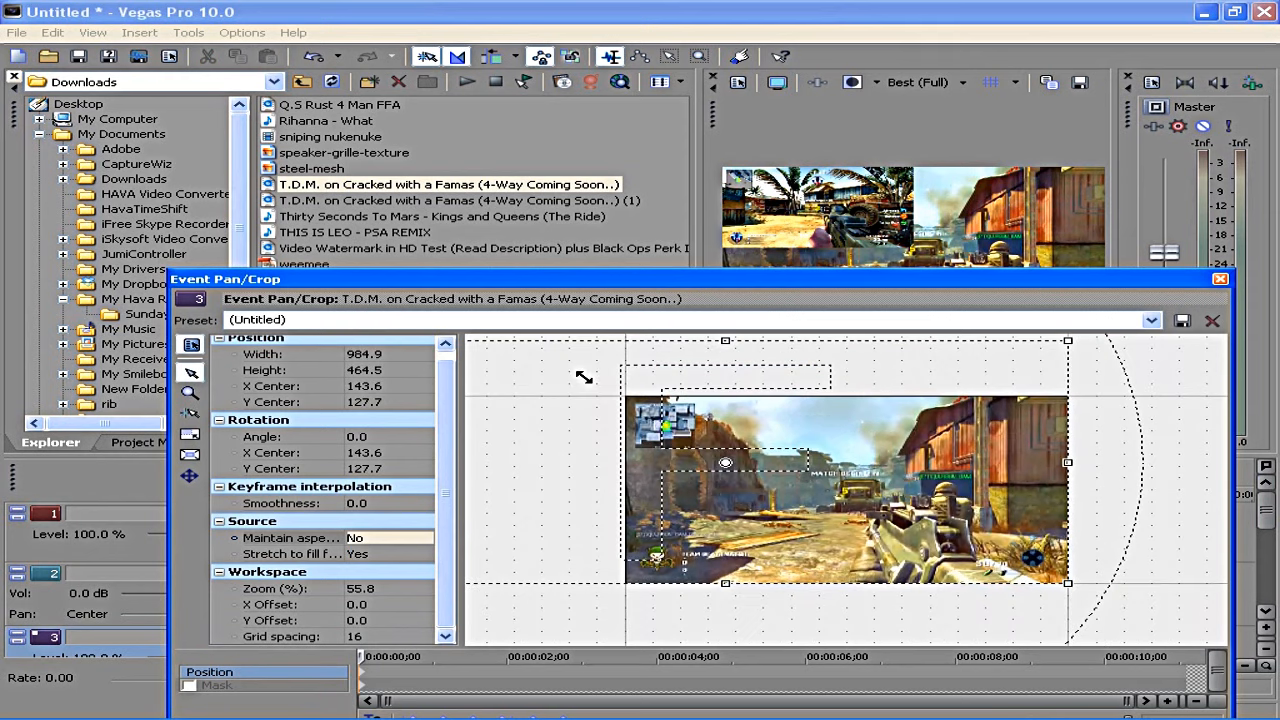
{"action": "scroll", "coordinate": [586, 414], "scroll_direction": "down", "scroll_amount": 2}
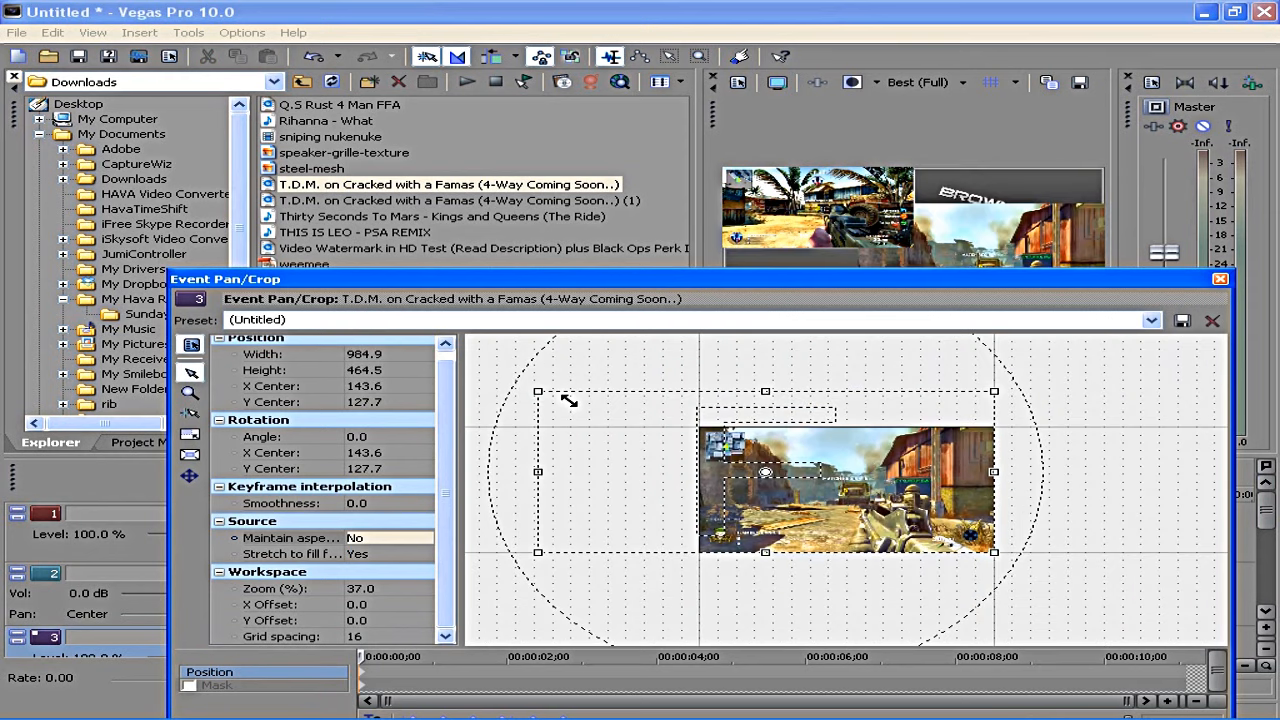
{"action": "scroll", "coordinate": [568, 400], "scroll_direction": "down", "scroll_amount": 2}
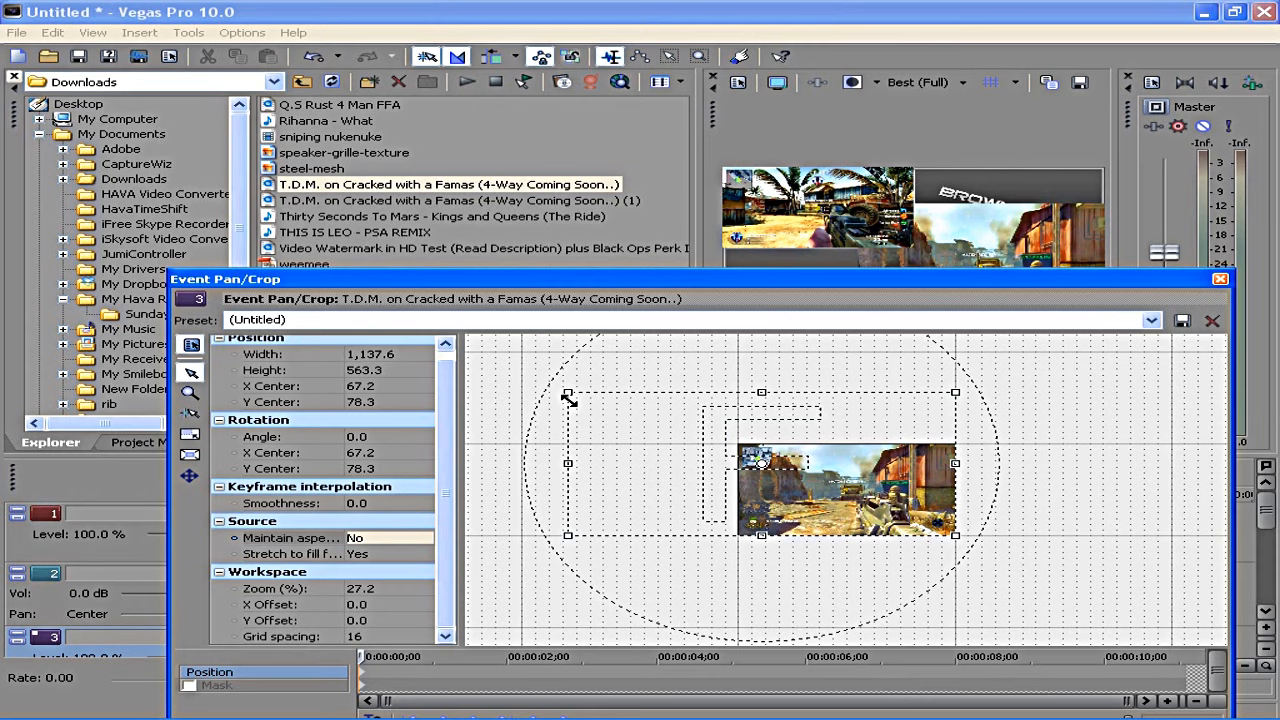
{"action": "scroll", "coordinate": [568, 400], "scroll_direction": "down", "scroll_amount": 1}
{"action": "left_click_drag", "start_coordinate": [617, 411], "coordinate": [581, 377]}
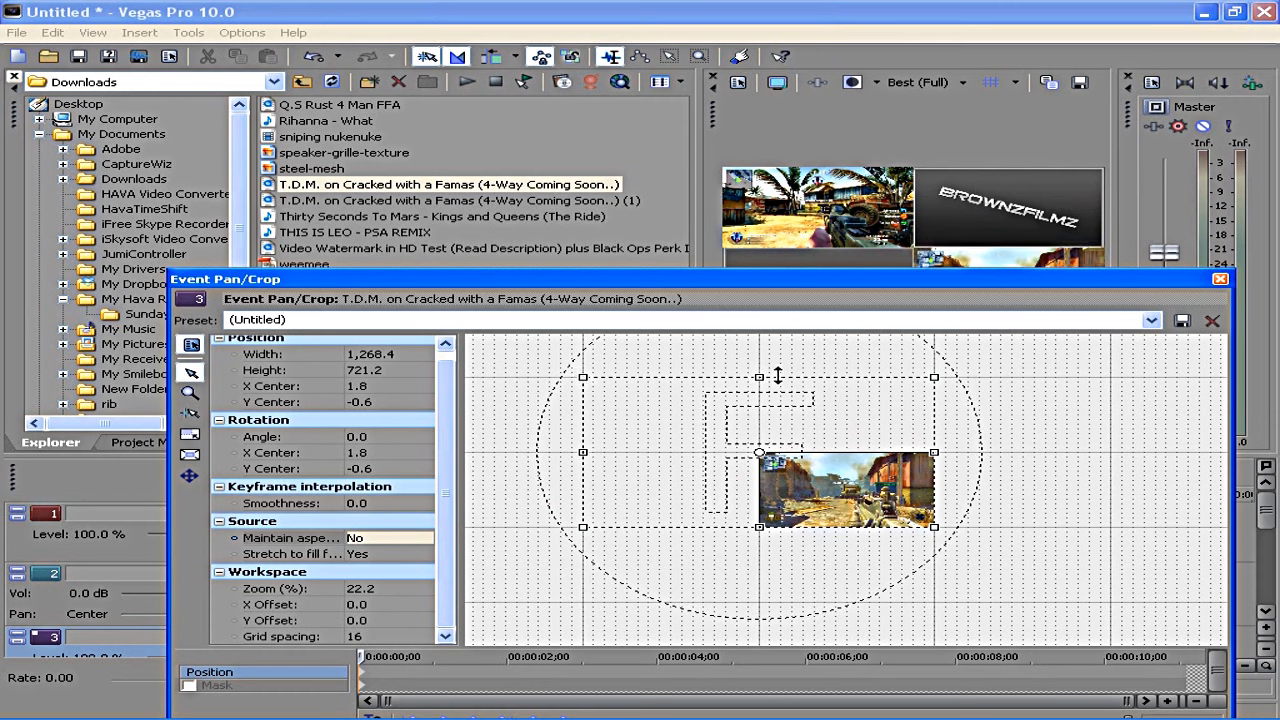
Stretch the T.D.M. clip's crop frame to about 1,377 × 780 to shrink the clip inside the banner border.
{"action": "left_click_drag", "start_coordinate": [760, 374], "coordinate": [761, 368]}
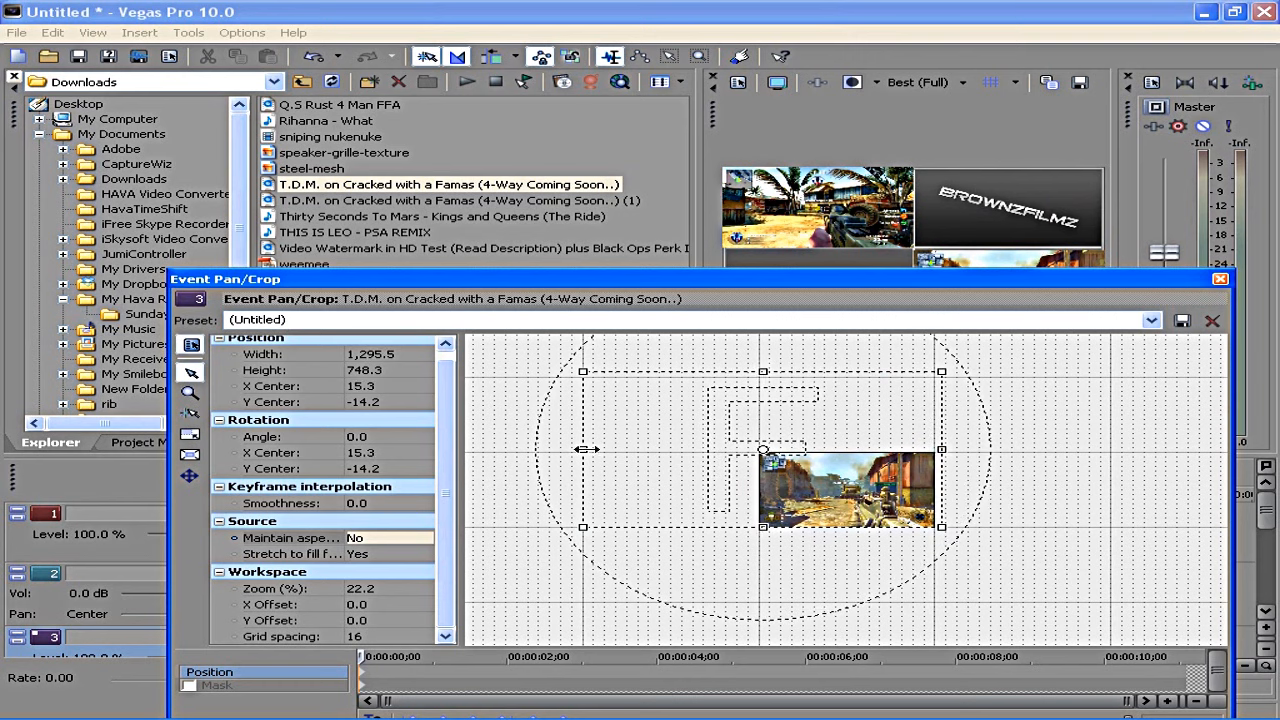
{"action": "left_click_drag", "start_coordinate": [586, 449], "coordinate": [582, 450]}
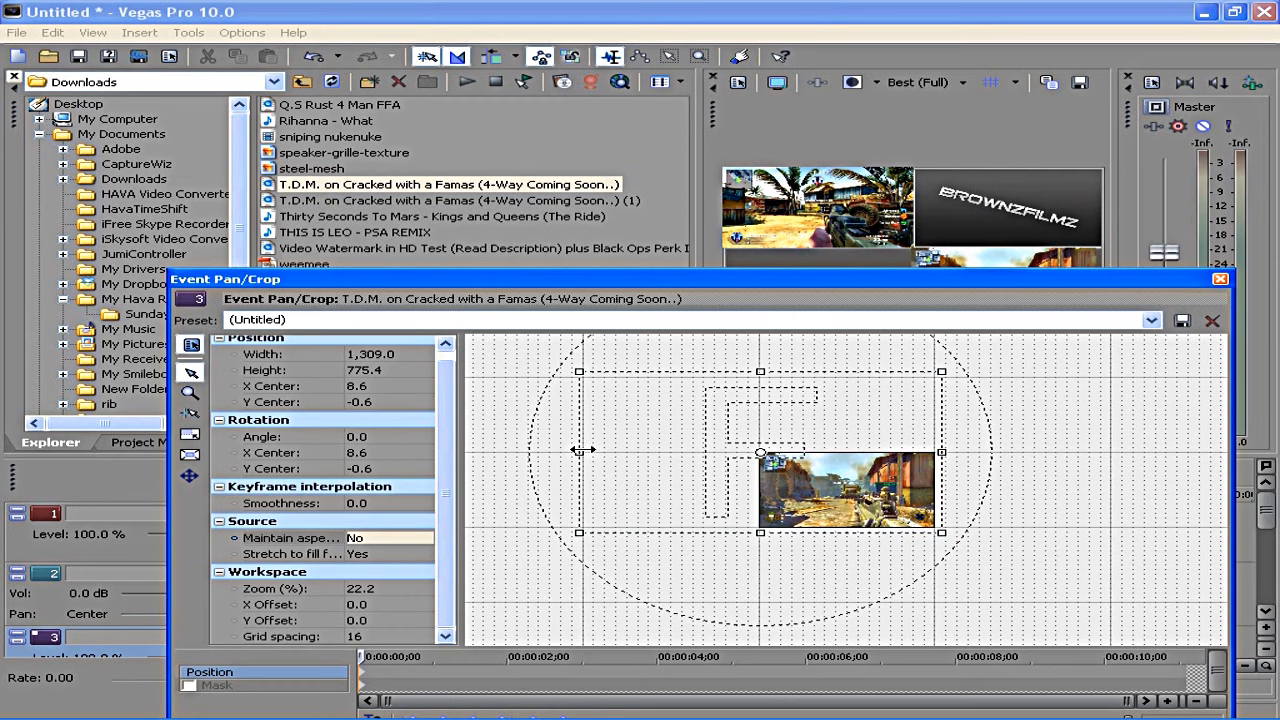
{"action": "left_click_drag", "start_coordinate": [577, 450], "coordinate": [560, 451]}
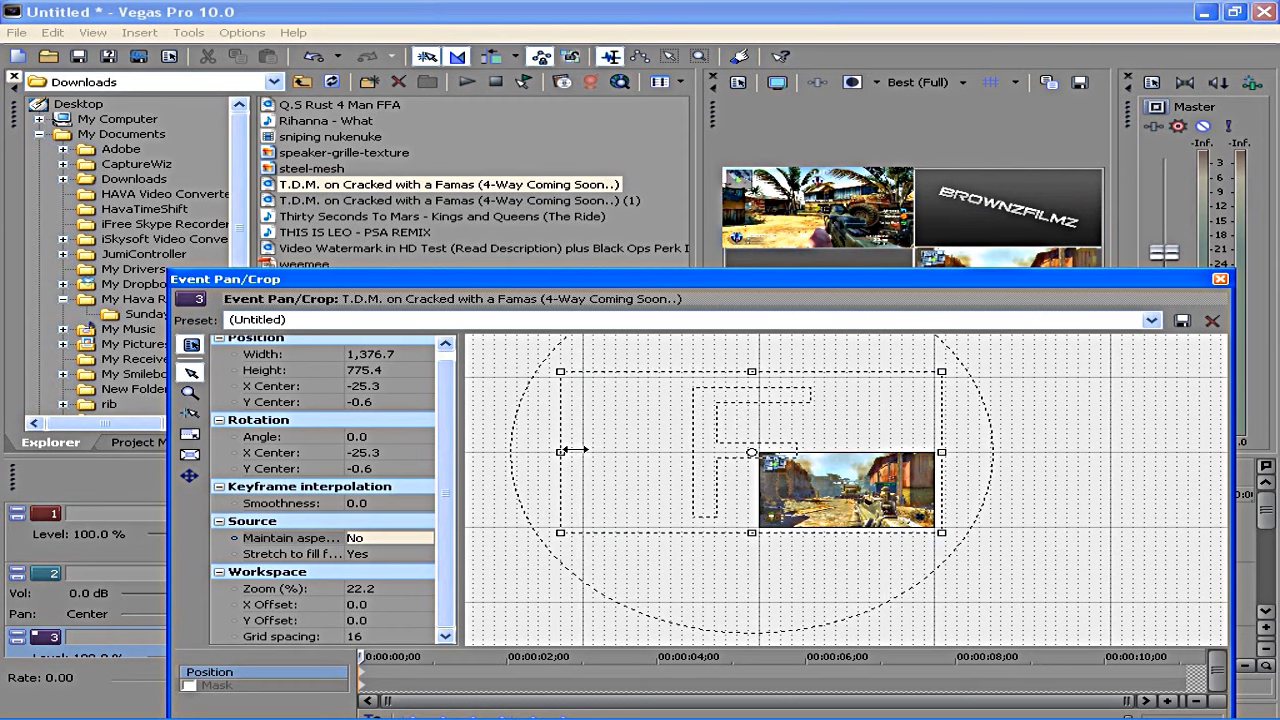
{"action": "left_click_drag", "start_coordinate": [984, 281], "coordinate": [1034, 366]}
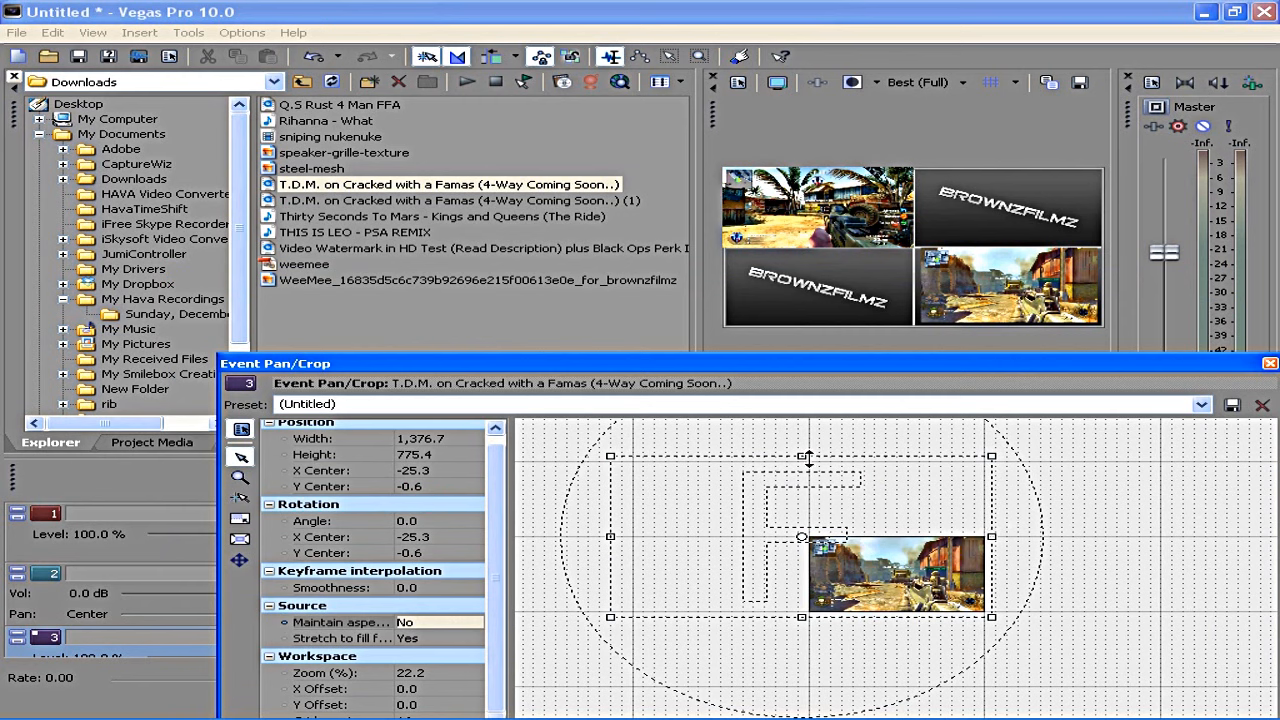
{"action": "left_click_drag", "start_coordinate": [802, 456], "coordinate": [804, 441]}
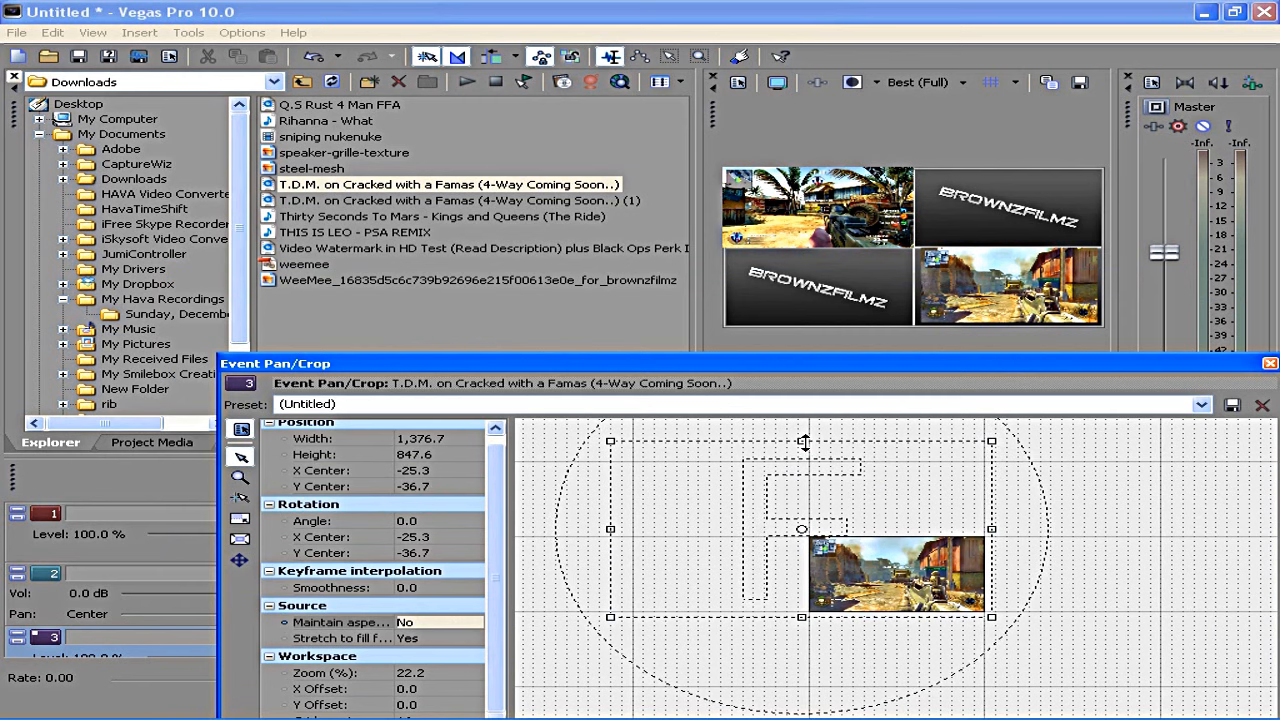
{"action": "left_click_drag", "start_coordinate": [803, 441], "coordinate": [805, 446]}
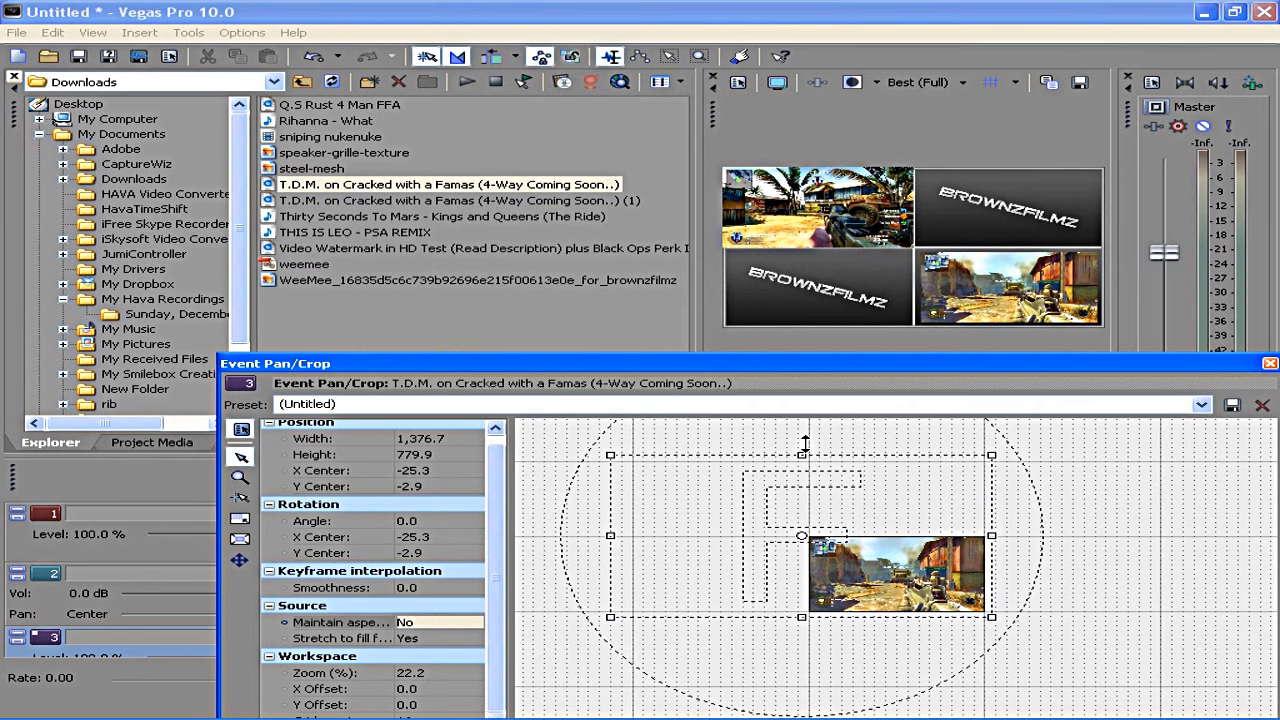
Enlarge the video preview in full view and adjust the crop frame's upper and lower edges to a height of about 748.
{"action": "left_click_drag", "start_coordinate": [557, 311], "coordinate": [441, 312]}
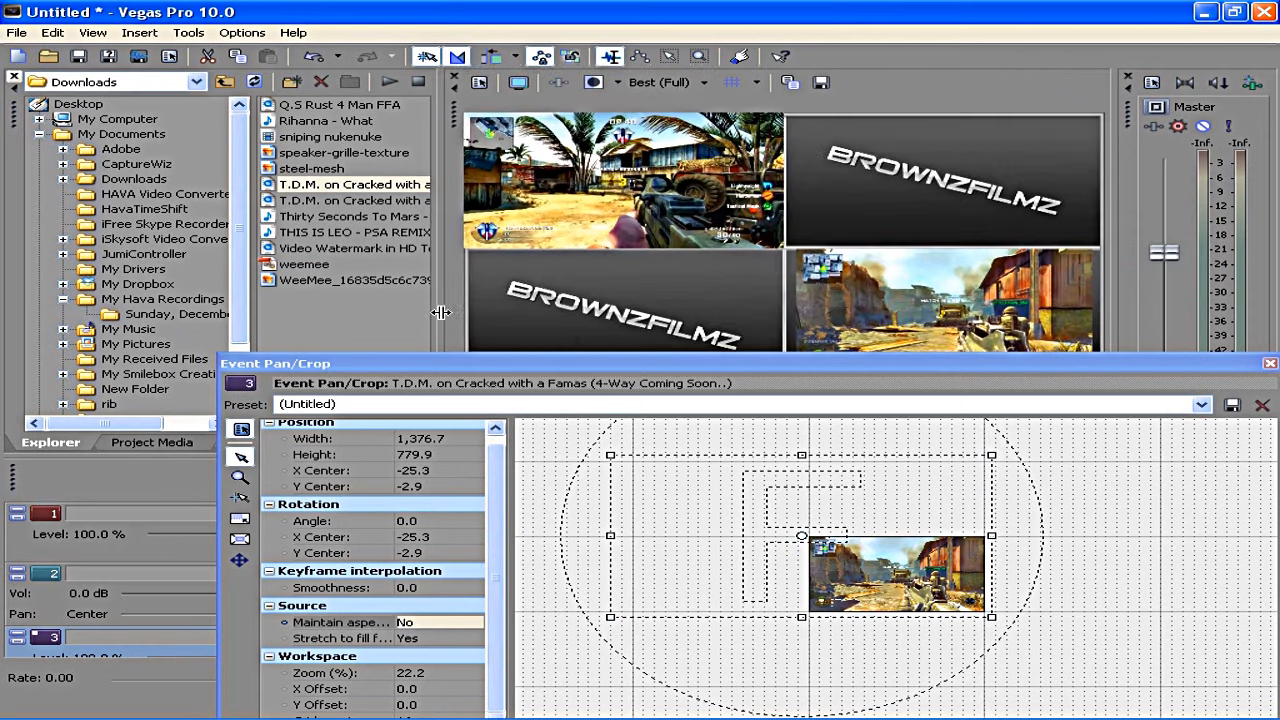
{"action": "left_click_drag", "start_coordinate": [812, 365], "coordinate": [838, 450]}
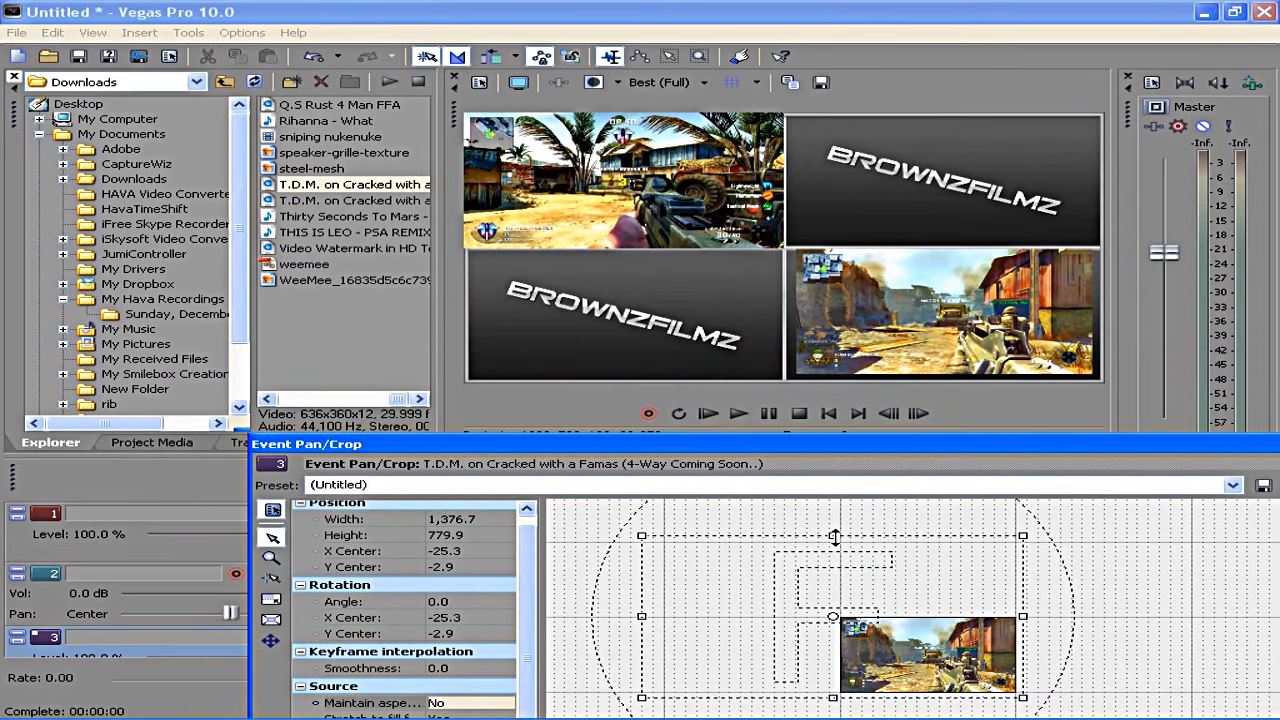
{"action": "left_click_drag", "start_coordinate": [834, 535], "coordinate": [835, 536]}
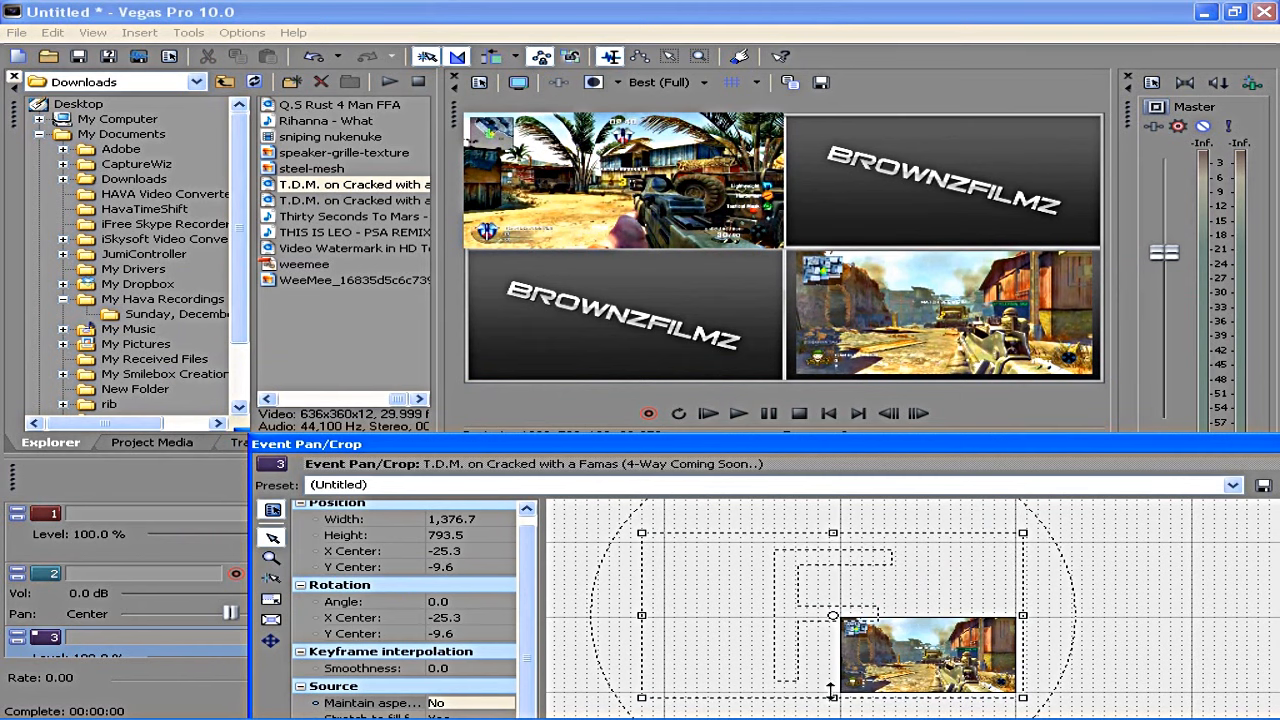
{"action": "left_click_drag", "start_coordinate": [831, 695], "coordinate": [831, 691]}
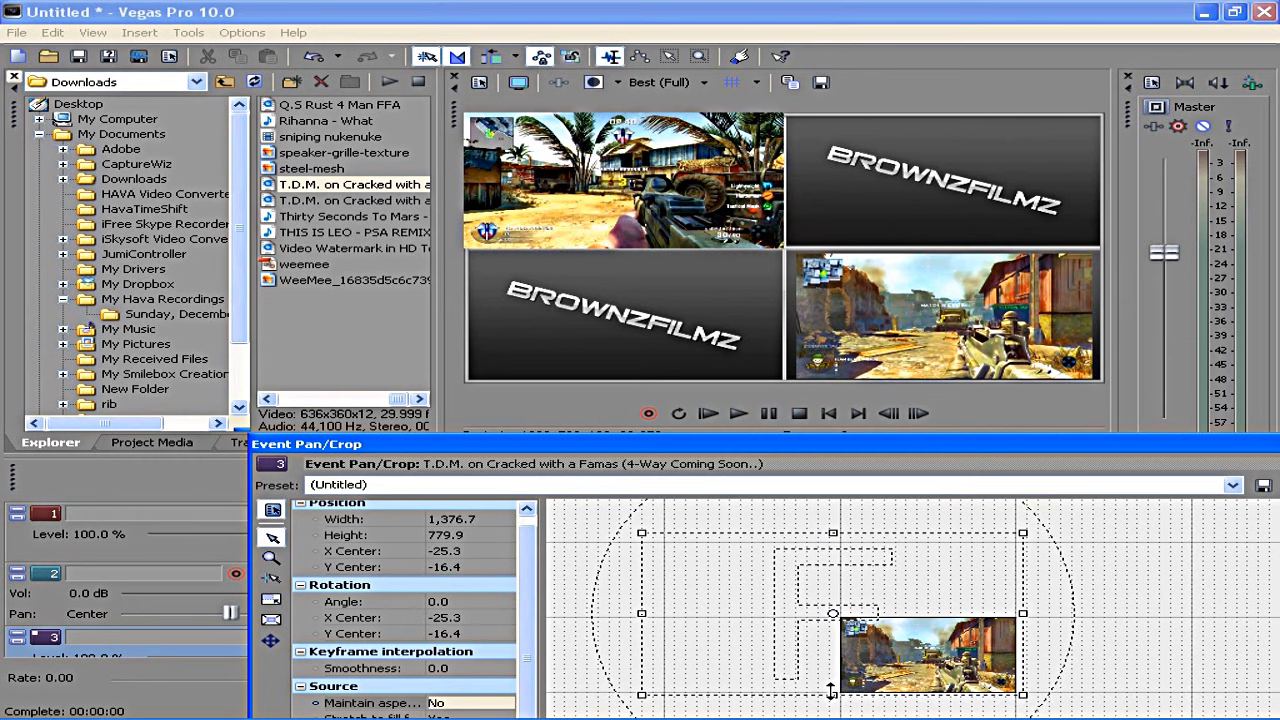
{"action": "left_click_drag", "start_coordinate": [831, 690], "coordinate": [832, 697]}
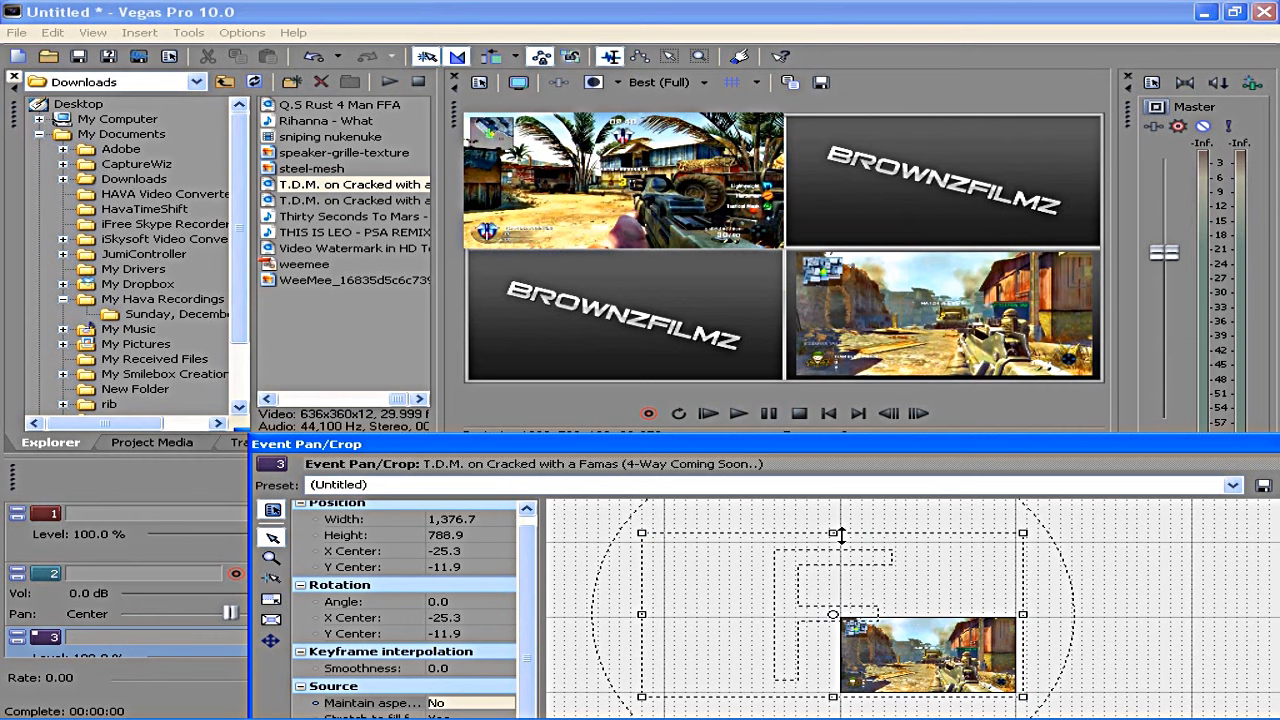
{"action": "left_click_drag", "start_coordinate": [840, 534], "coordinate": [838, 541]}
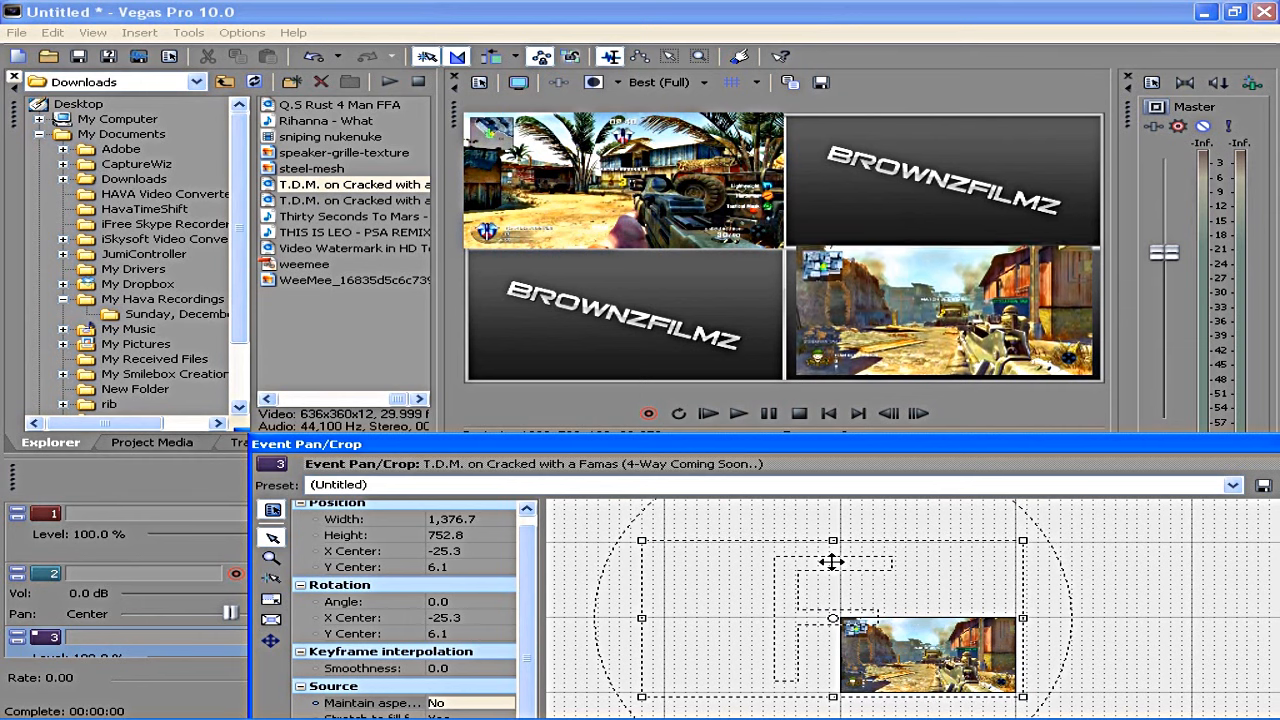
{"action": "left_click_drag", "start_coordinate": [835, 692], "coordinate": [838, 695]}
{"action": "left_click_drag", "start_coordinate": [843, 693], "coordinate": [843, 691]}
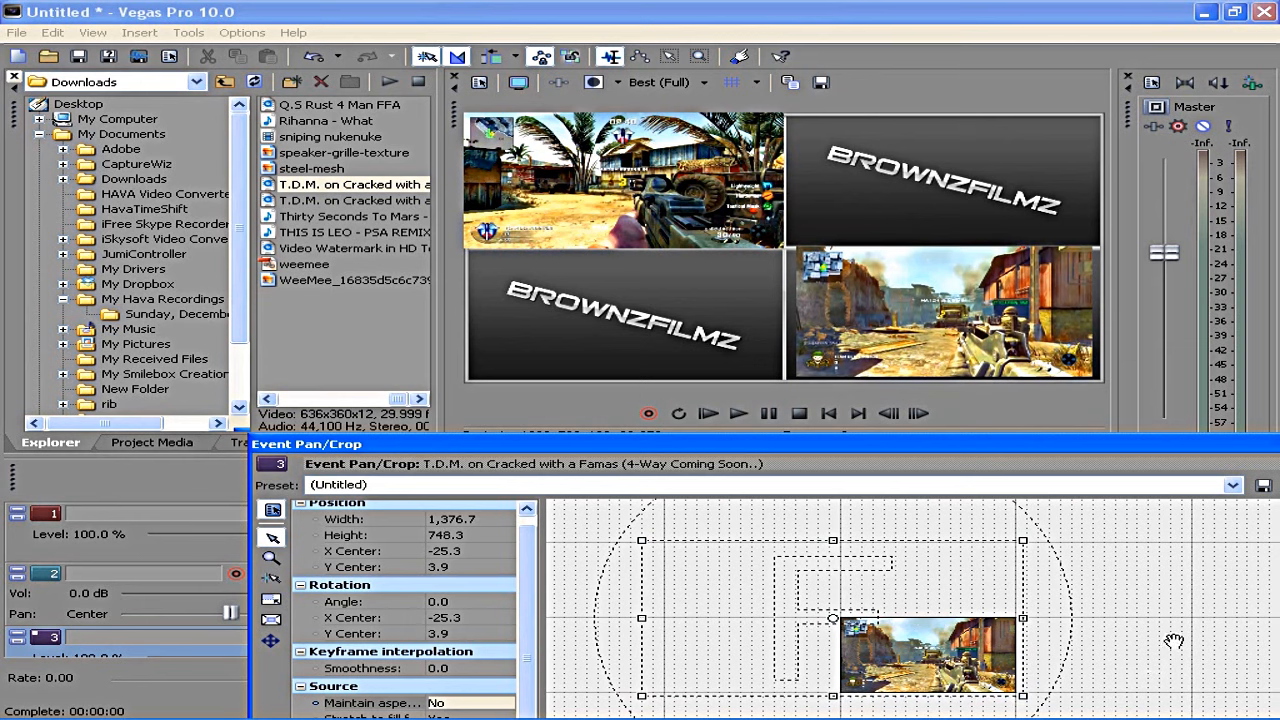
Fine-tune the crop frame's lower and upper edges to a height of about 759, aligning the clip vertically with its quadrant.
{"action": "scroll", "coordinate": [1175, 640], "scroll_direction": "up", "scroll_amount": 1}
{"action": "scroll", "coordinate": [723, 586], "scroll_direction": "up", "scroll_amount": 2}
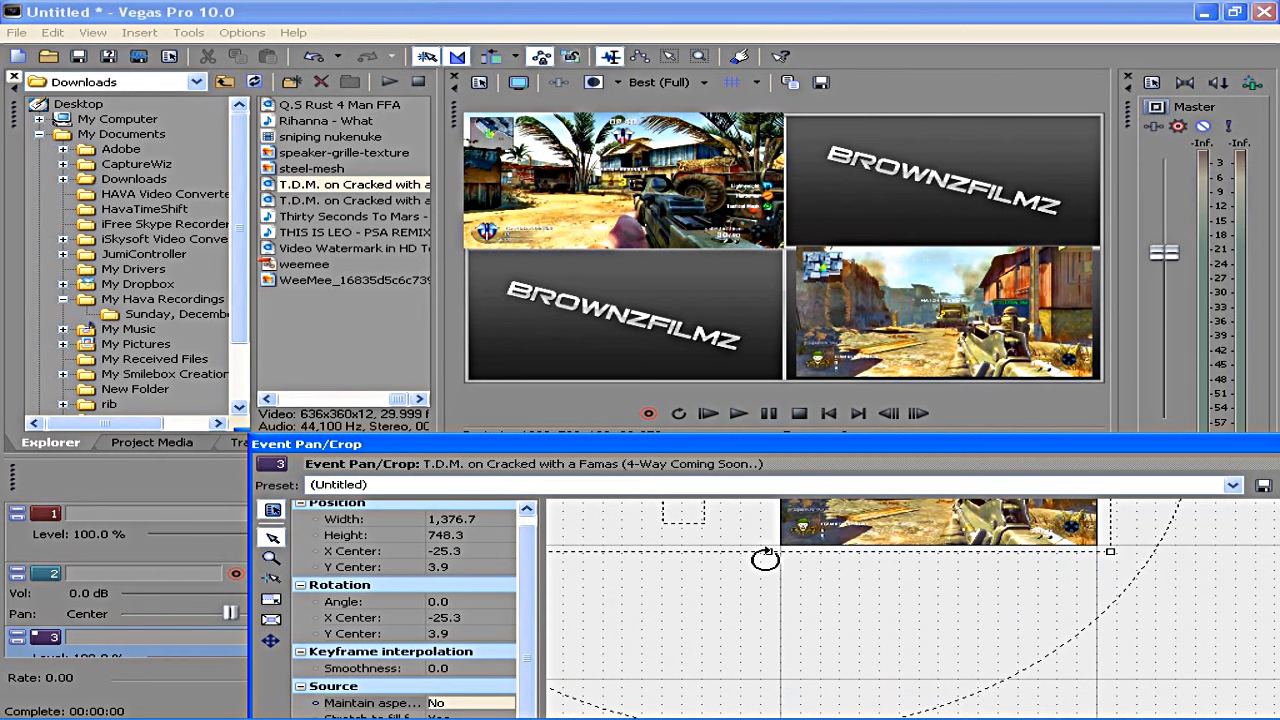
{"action": "left_click_drag", "start_coordinate": [768, 556], "coordinate": [768, 553]}
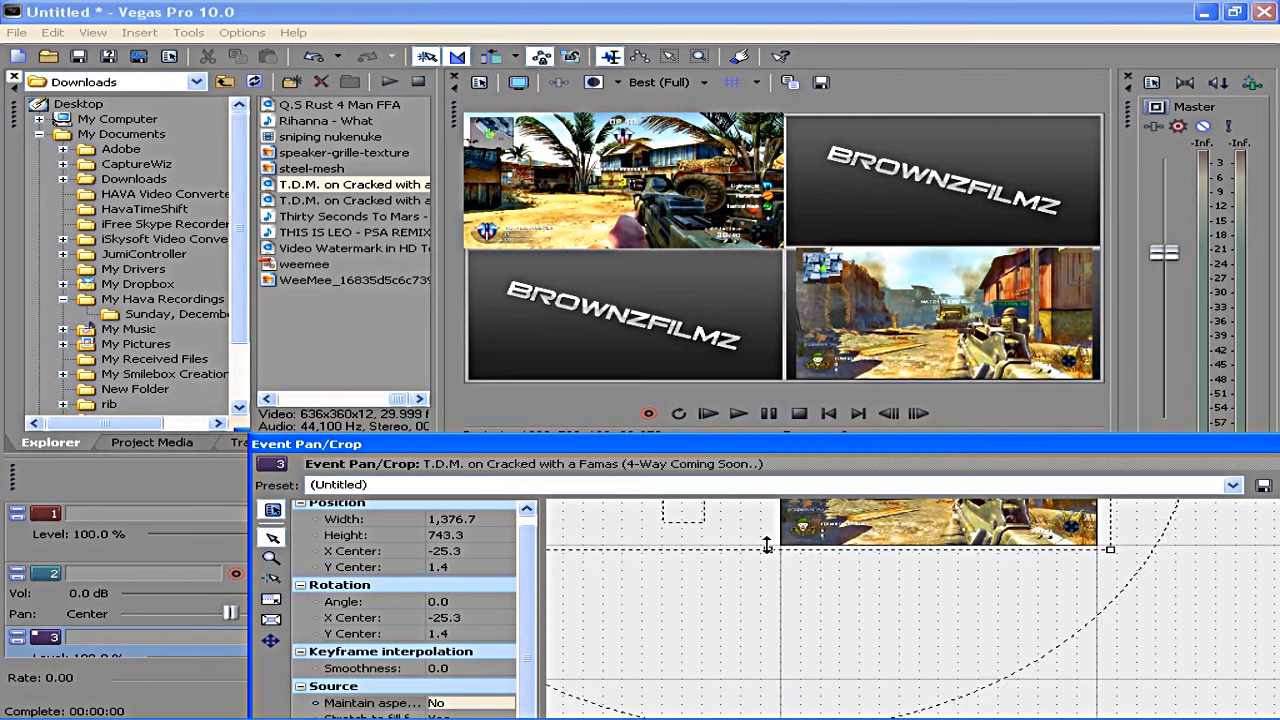
{"action": "scroll", "coordinate": [840, 551], "scroll_direction": "down", "scroll_amount": 2}
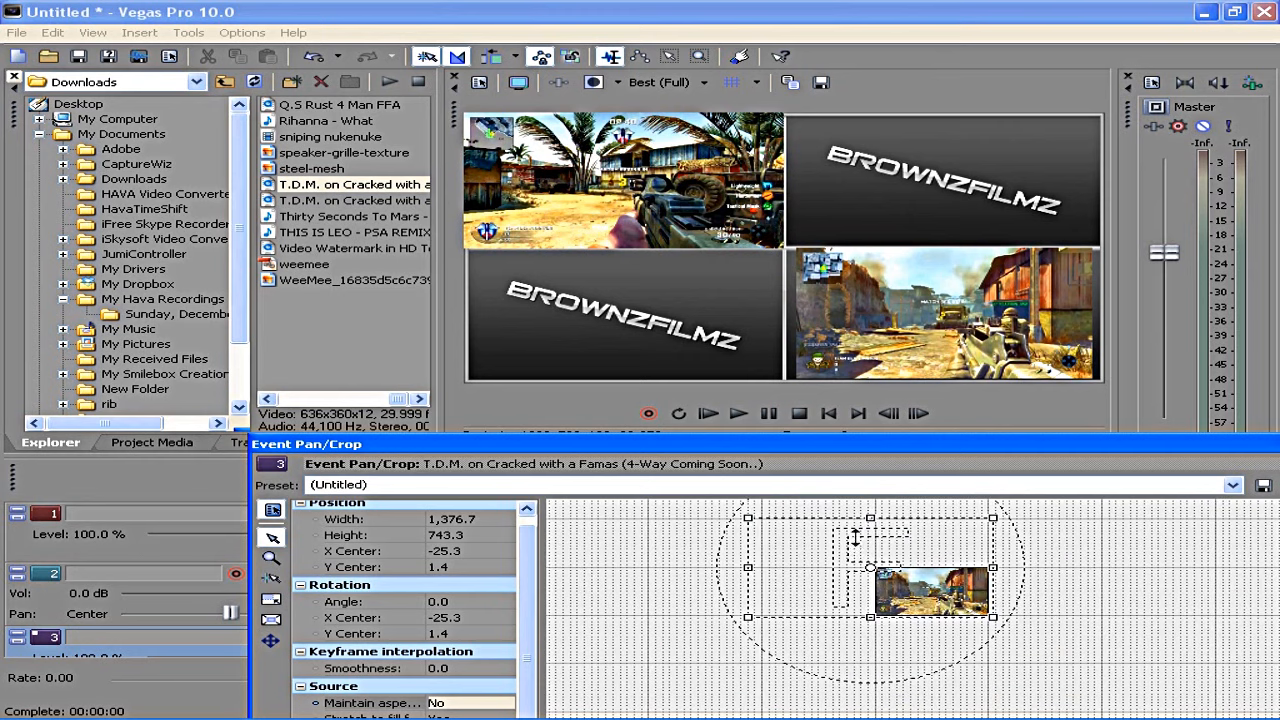
{"action": "scroll", "coordinate": [881, 533], "scroll_direction": "down", "scroll_amount": 1}
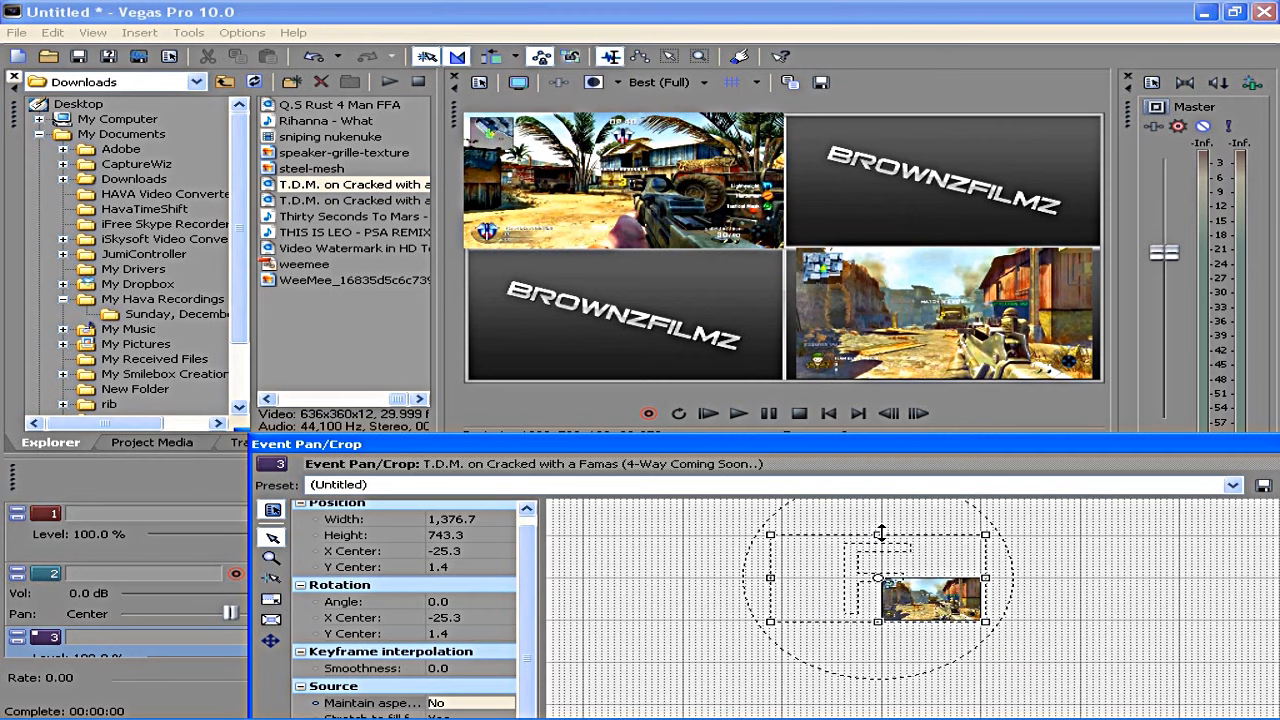
{"action": "left_click_drag", "start_coordinate": [881, 533], "coordinate": [879, 537]}
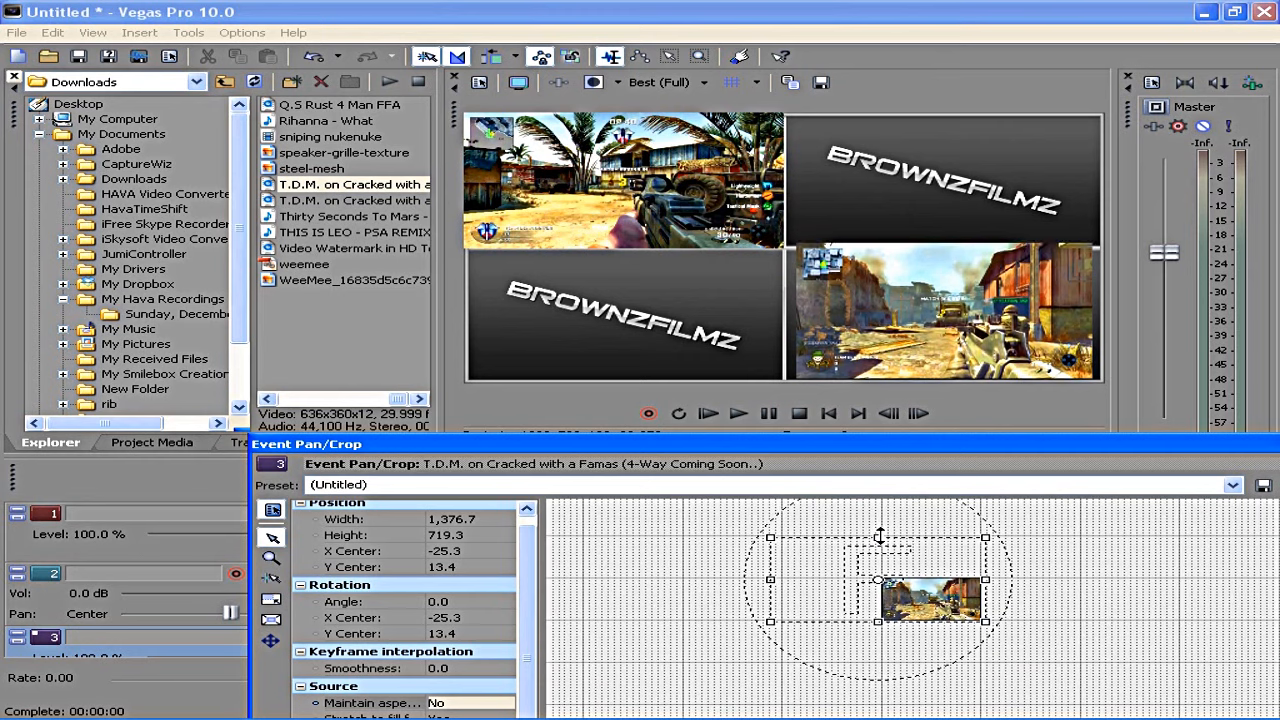
{"action": "left_click_drag", "start_coordinate": [880, 529], "coordinate": [880, 532]}
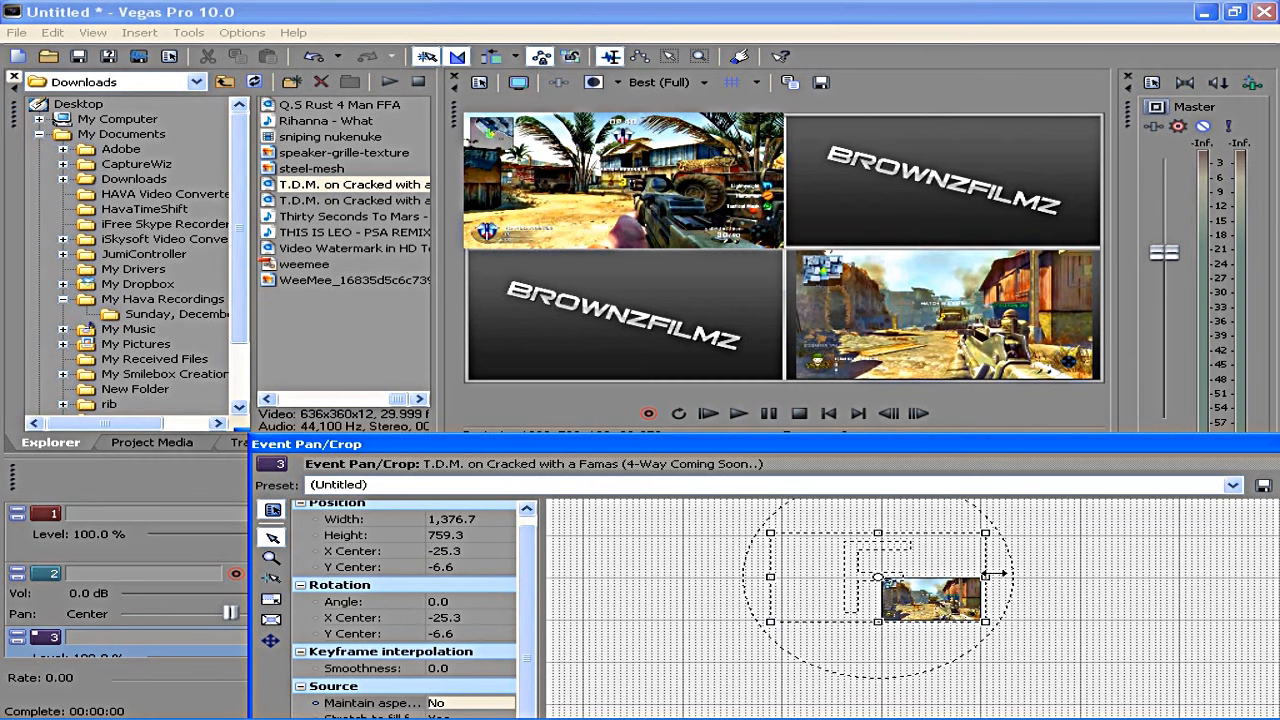
Try widening the crop frame on its right side to a width of about 1,417 to 1,433.
{"action": "left_click_drag", "start_coordinate": [990, 576], "coordinate": [996, 576]}
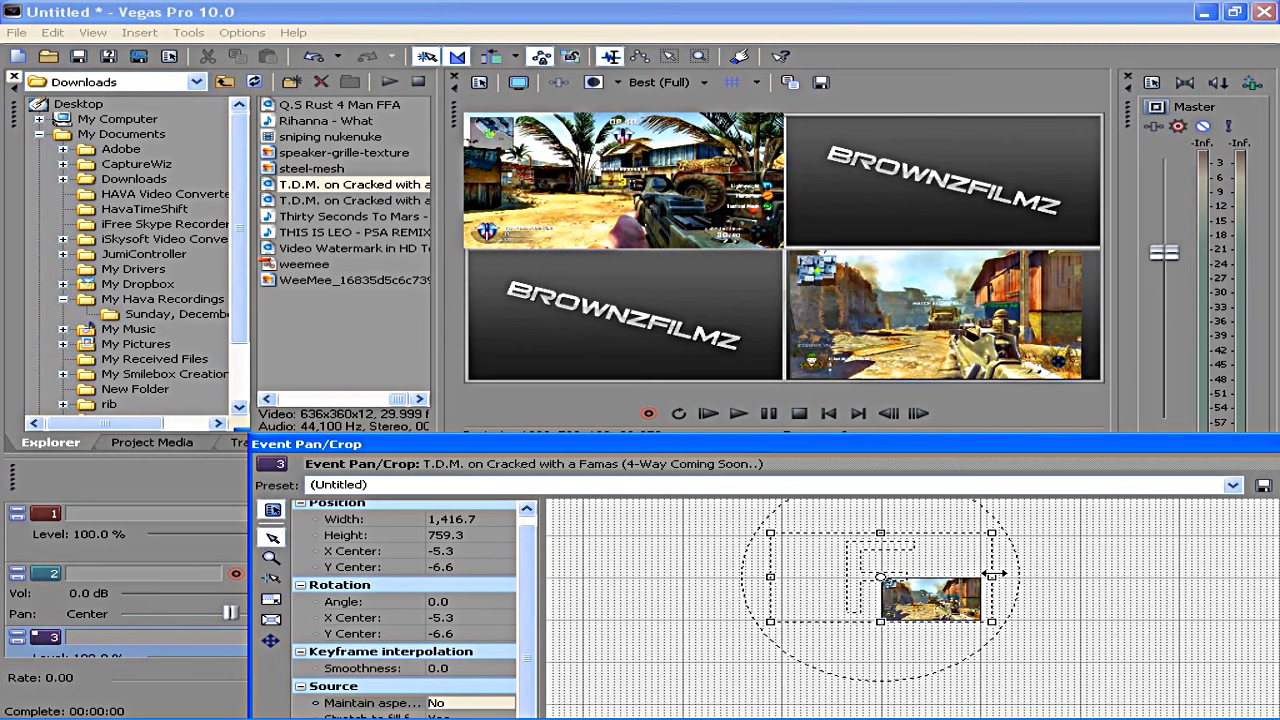
{"action": "left_click_drag", "start_coordinate": [997, 575], "coordinate": [1001, 575]}
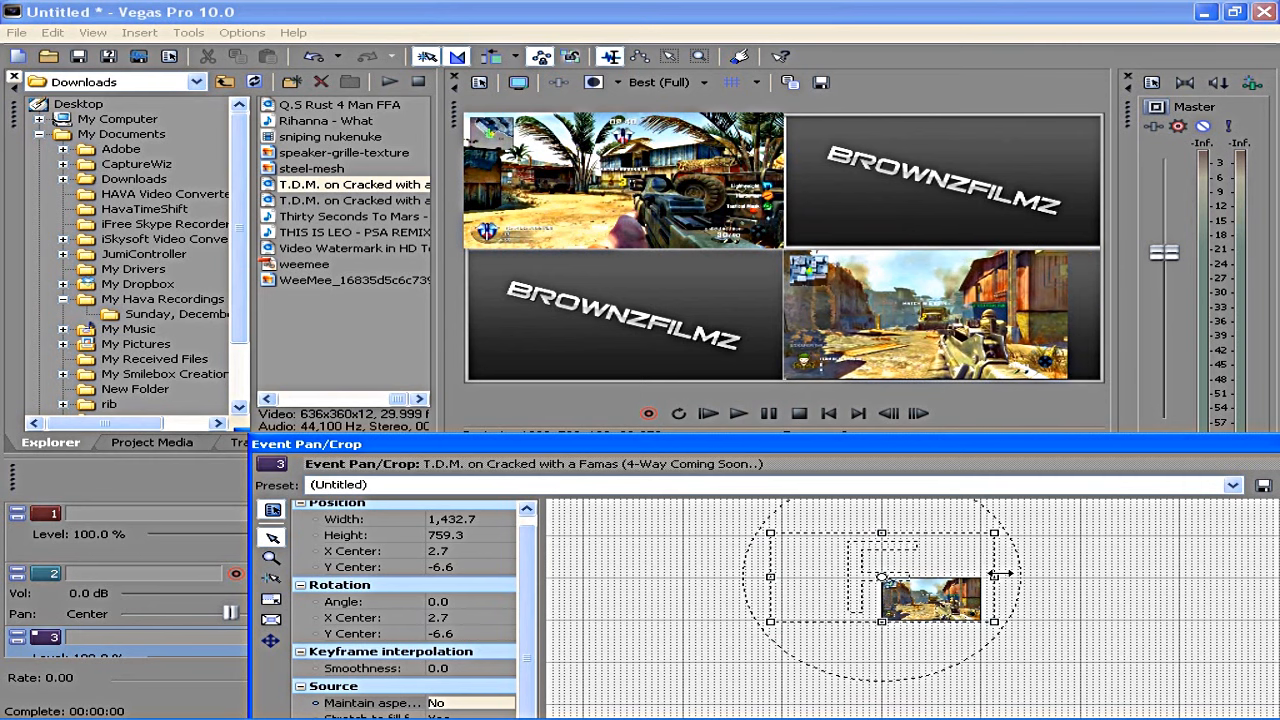
{"action": "key", "text": "ctrl+z"}
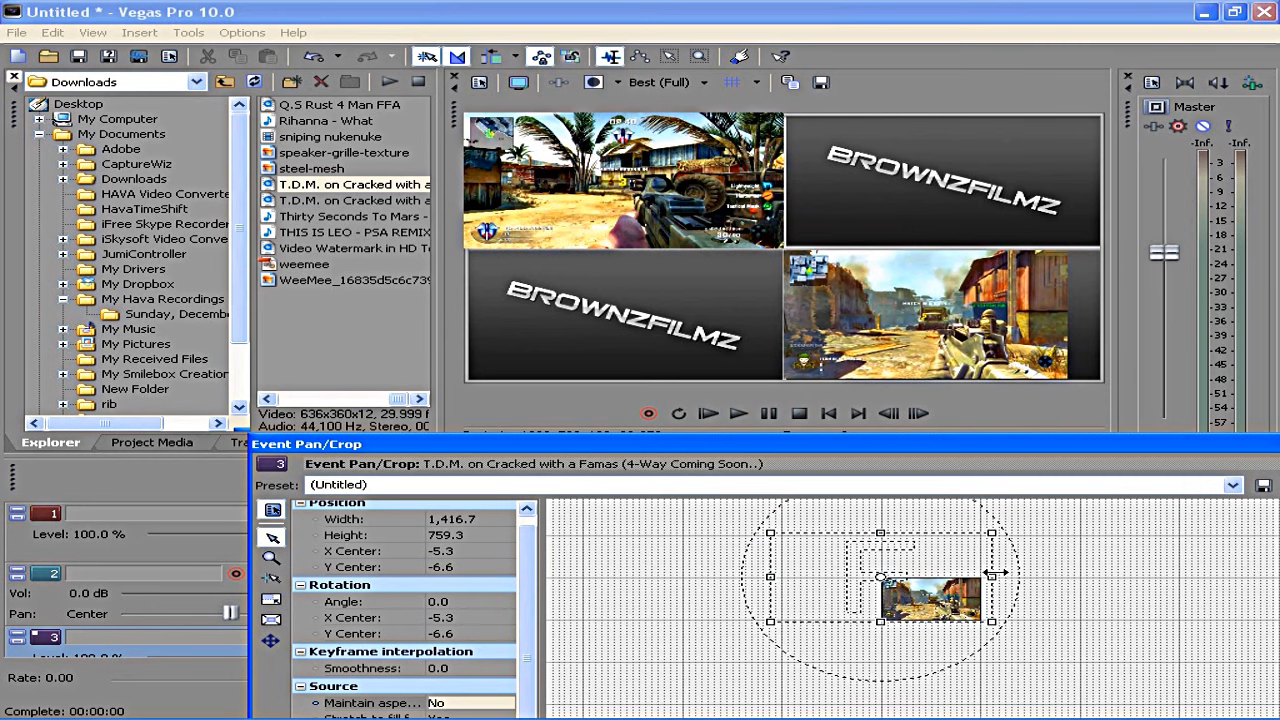
{"action": "left_click_drag", "start_coordinate": [1000, 575], "coordinate": [990, 575]}
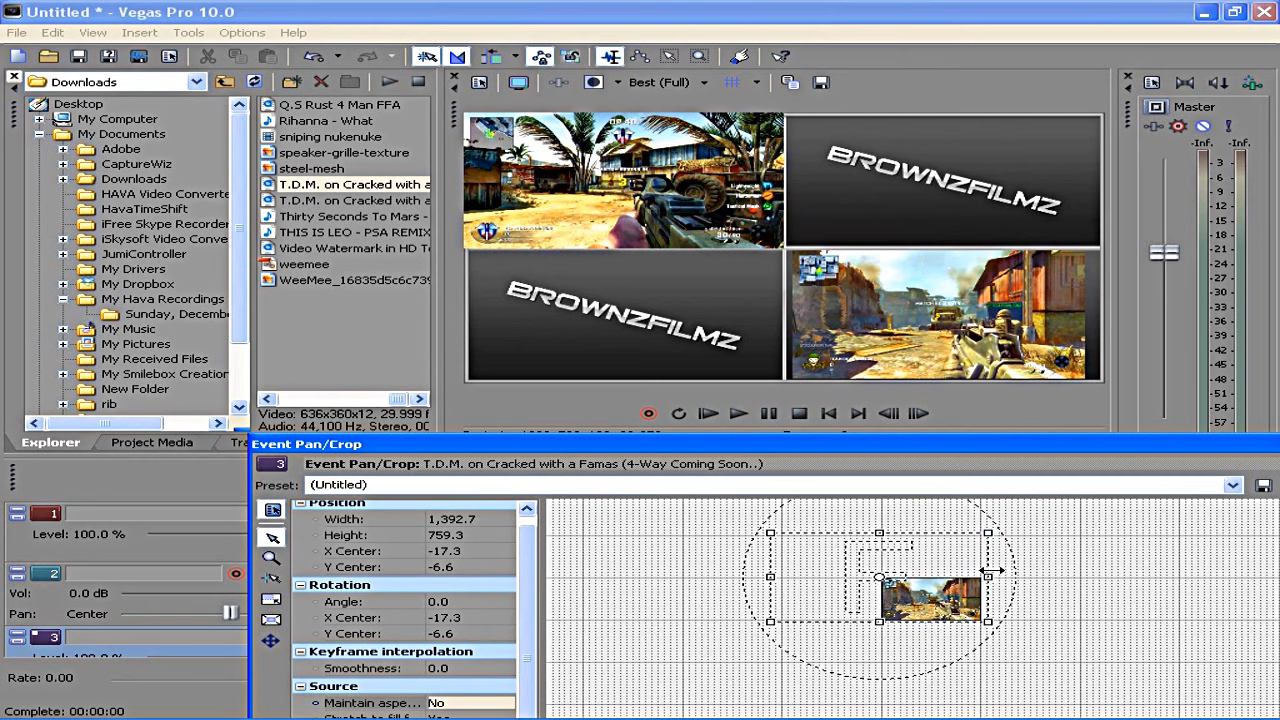
{"action": "left_click_drag", "start_coordinate": [990, 570], "coordinate": [987, 570]}
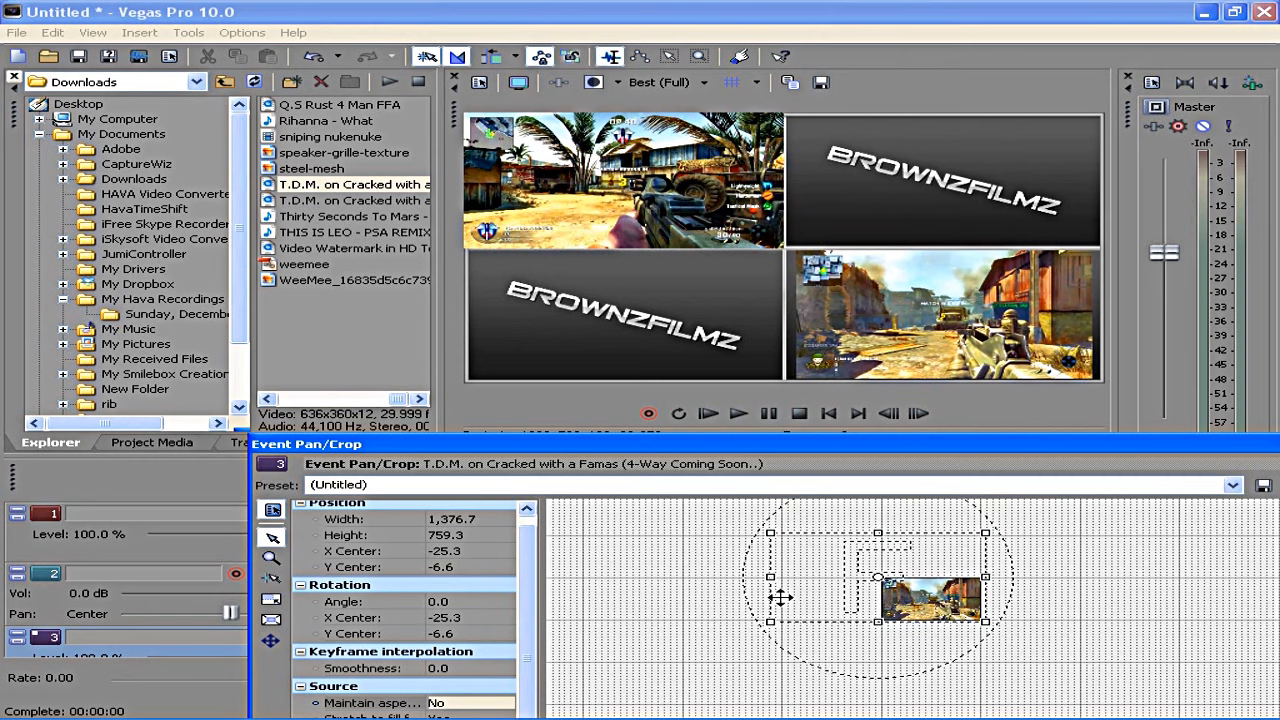
Adjust the left and right edges of the T.D.M. clip's crop frame to a width of about 1,281.
{"action": "left_click_drag", "start_coordinate": [776, 578], "coordinate": [779, 578]}
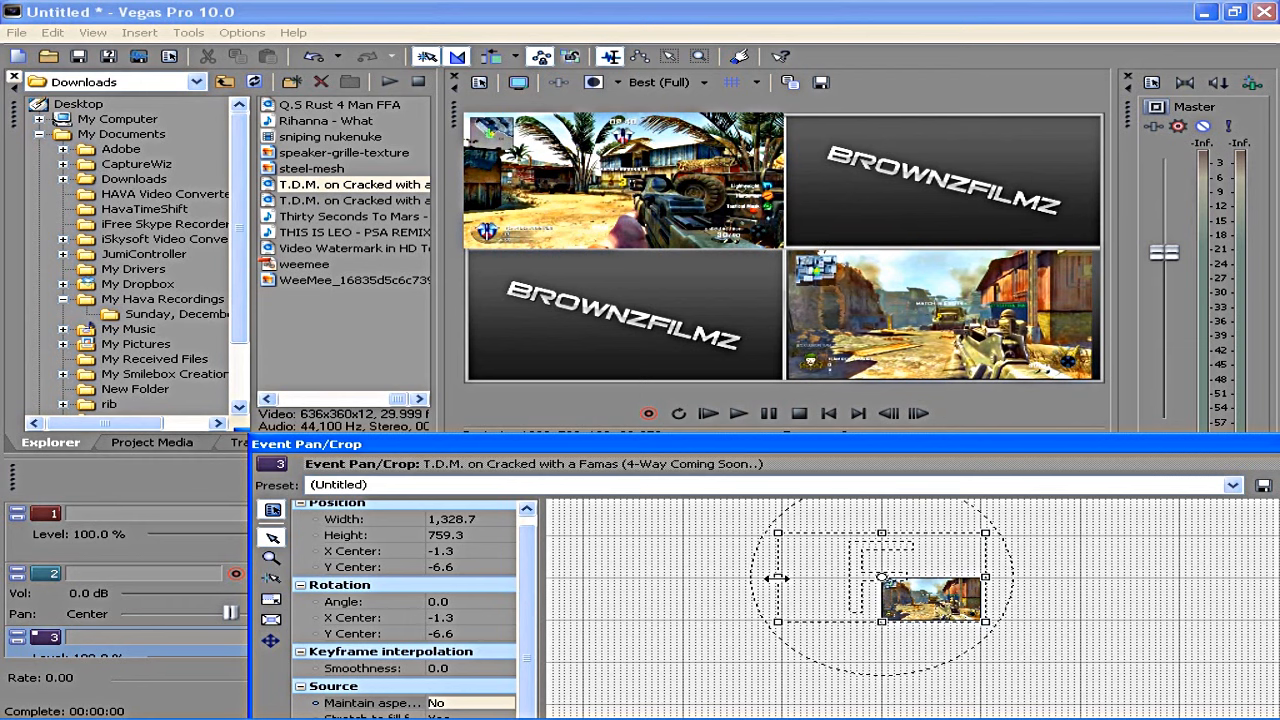
{"action": "left_click_drag", "start_coordinate": [780, 578], "coordinate": [776, 578]}
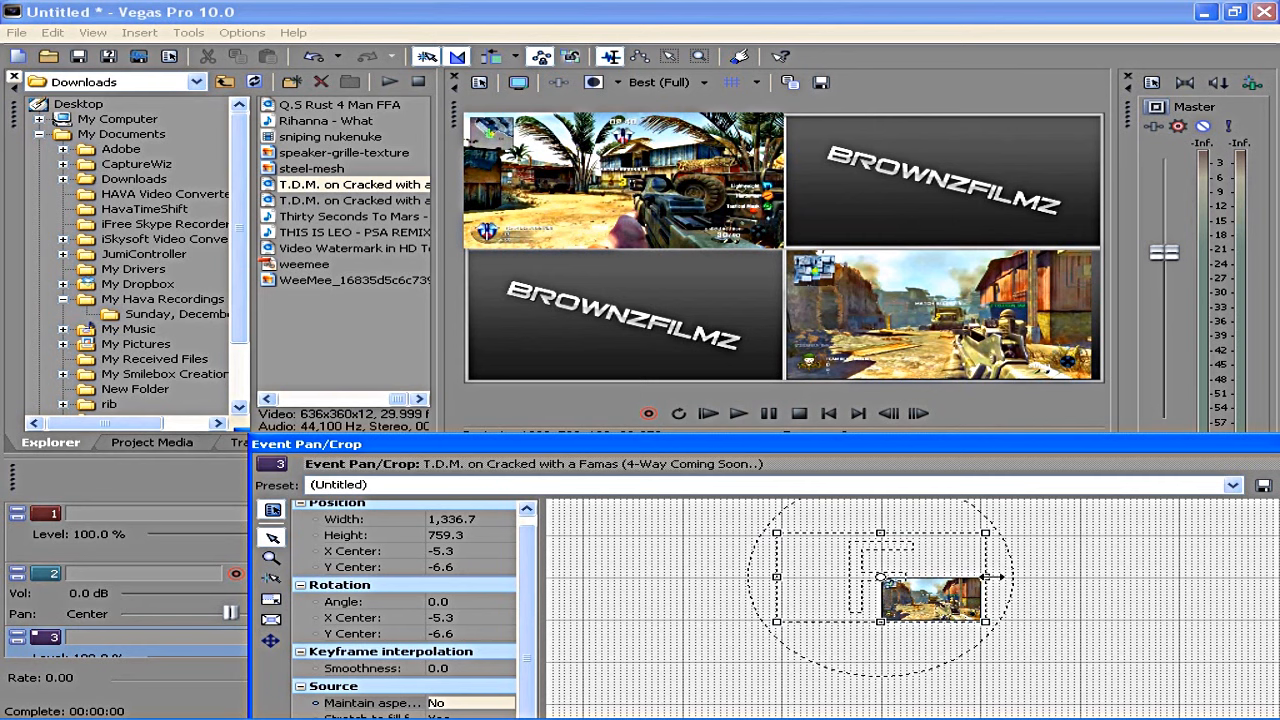
{"action": "left_click_drag", "start_coordinate": [987, 577], "coordinate": [990, 577]}
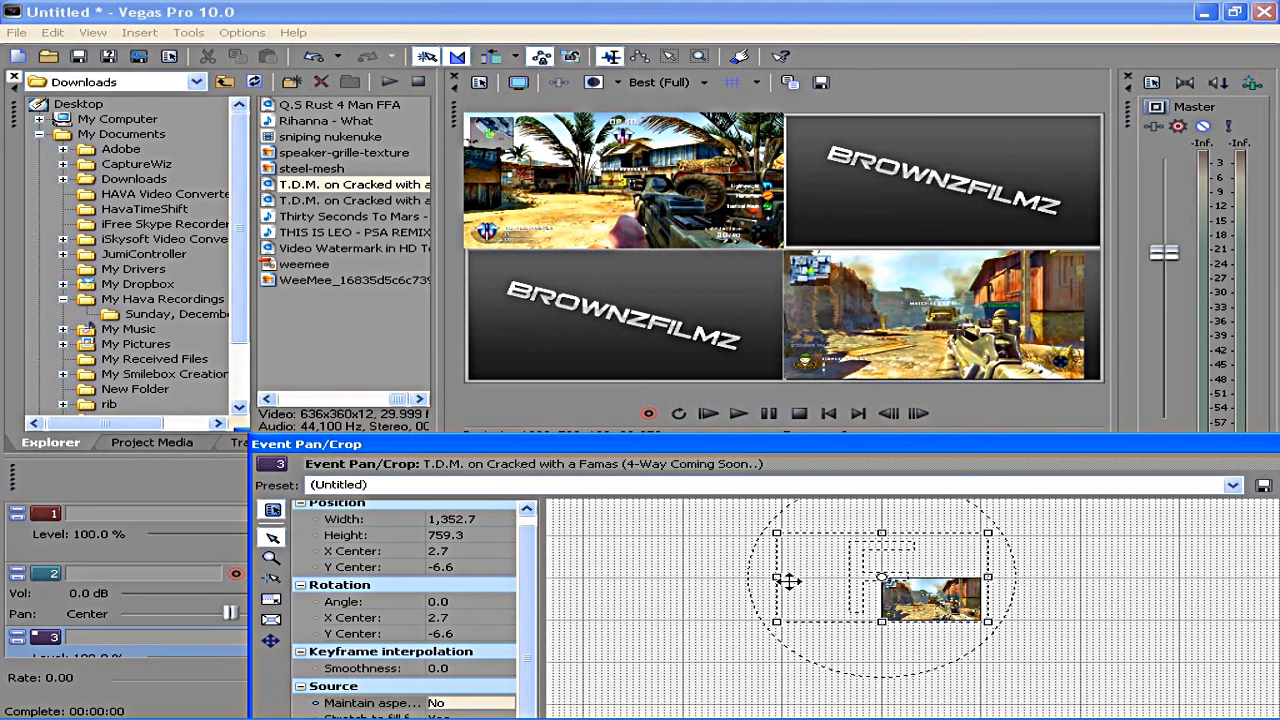
{"action": "left_click_drag", "start_coordinate": [778, 578], "coordinate": [784, 578]}
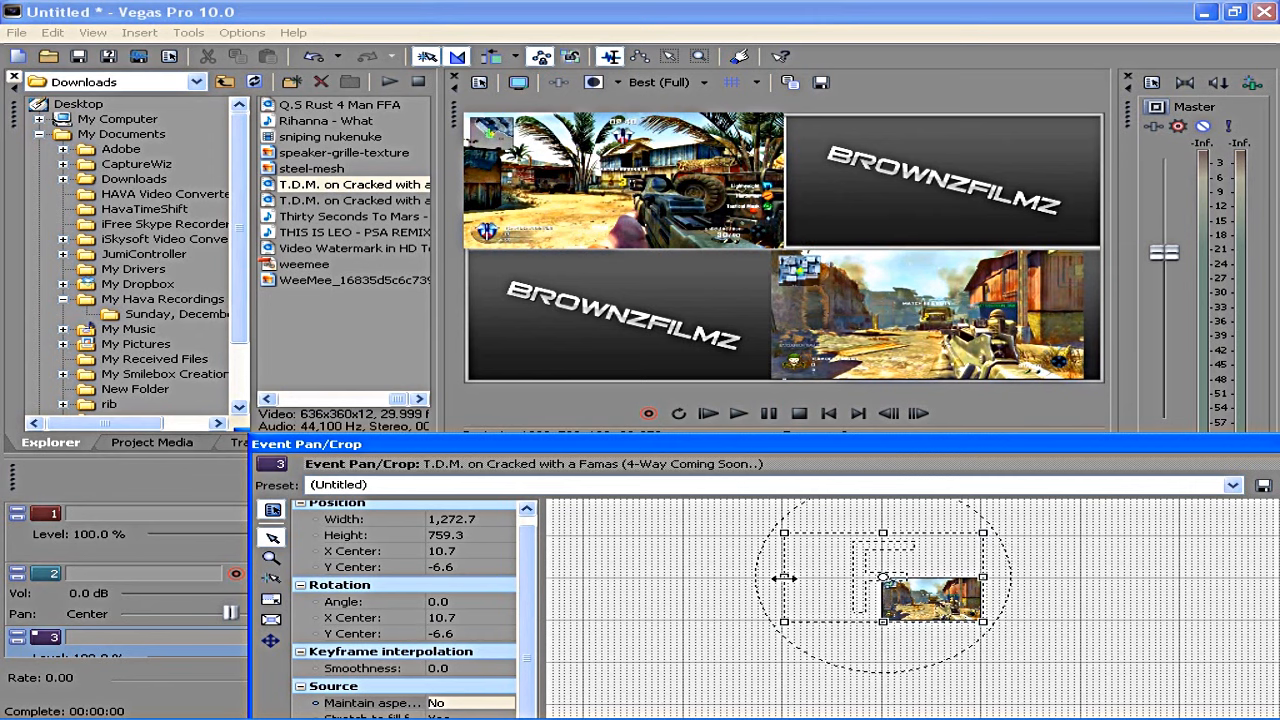
{"action": "left_click_drag", "start_coordinate": [983, 577], "coordinate": [987, 577]}
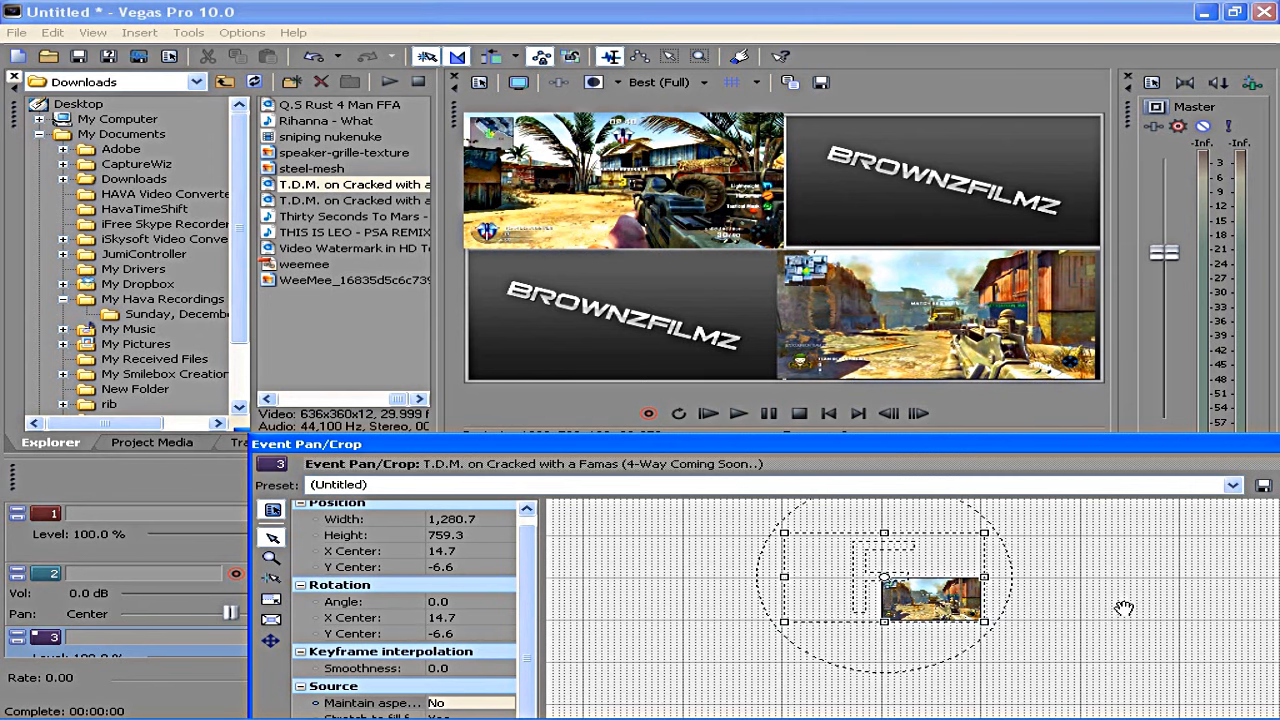
Tighten the crop frame's lower and right edges around the clip to about 1,273 × 757.
{"action": "scroll", "coordinate": [1120, 600], "scroll_direction": "up", "scroll_amount": 2}
{"action": "scroll", "coordinate": [1200, 595], "scroll_direction": "up", "scroll_amount": 2}
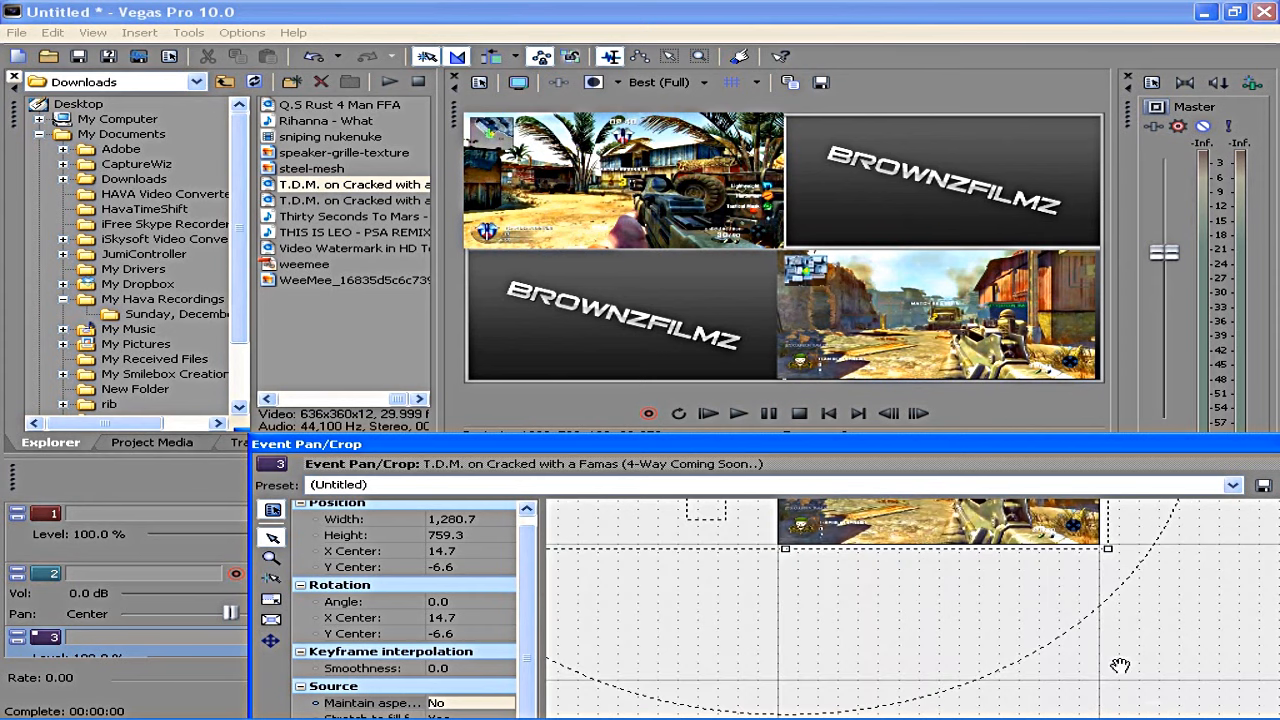
{"action": "left_click_drag", "start_coordinate": [1071, 601], "coordinate": [1017, 715]}
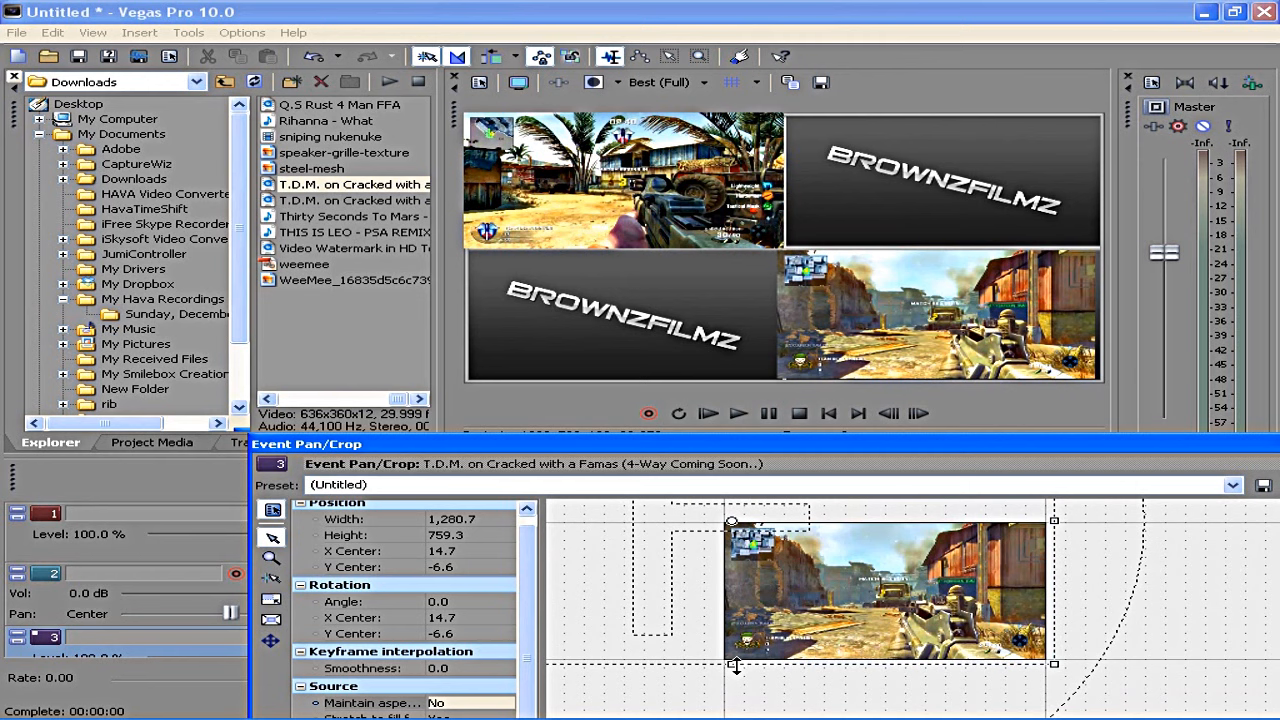
{"action": "left_click_drag", "start_coordinate": [735, 665], "coordinate": [735, 663]}
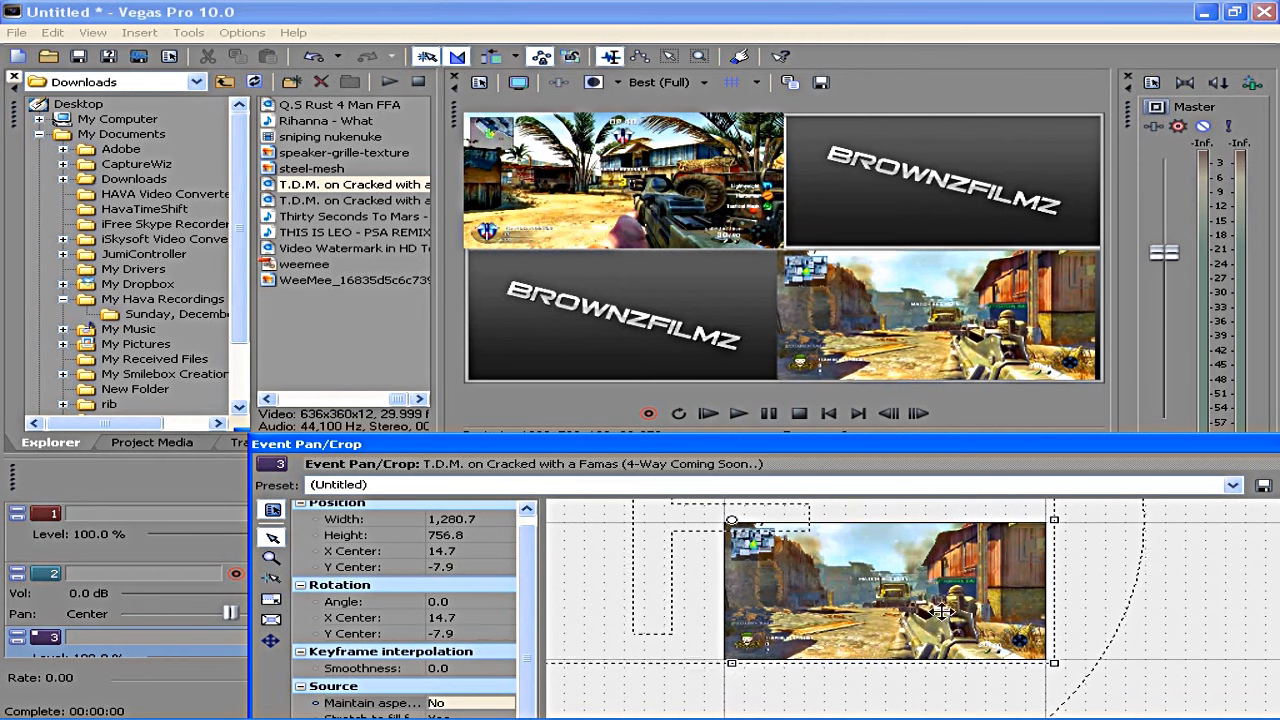
{"action": "left_click_drag", "start_coordinate": [1056, 592], "coordinate": [1049, 592]}
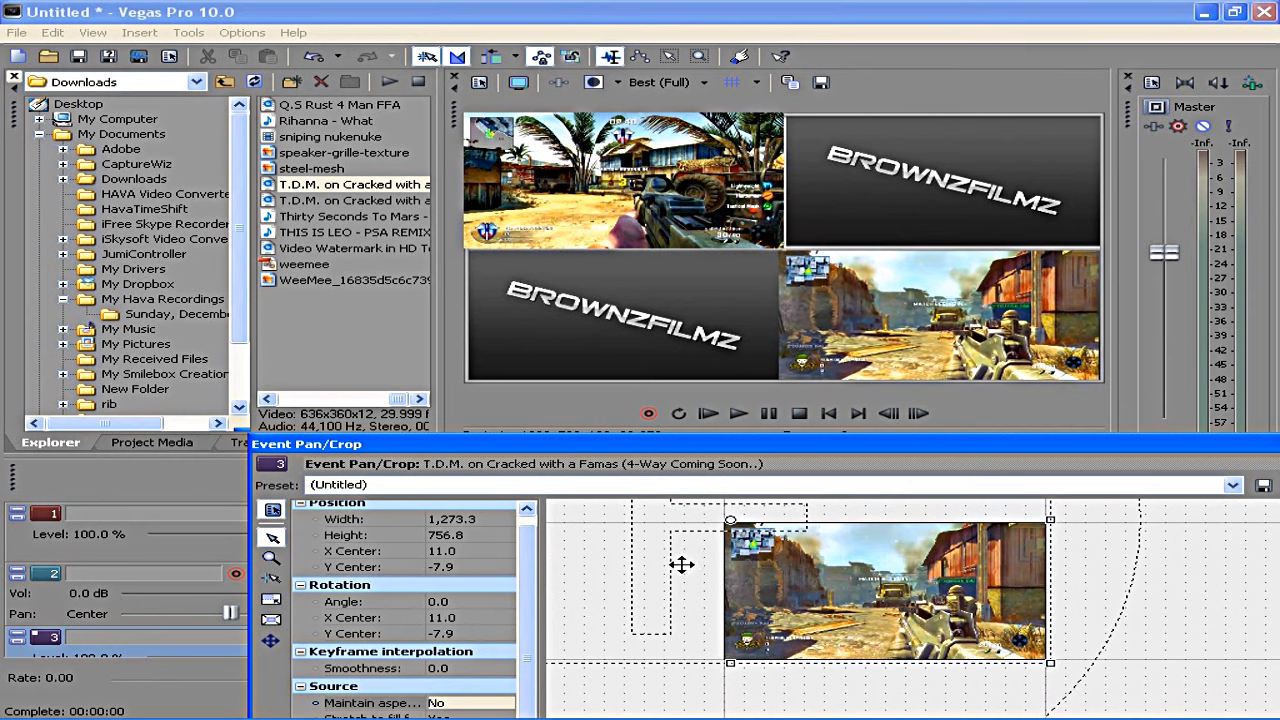
Fine-tune the crop frame's left edge to a width of about 1,305, fitting the clip horizontally inside its quadrant.
{"action": "scroll", "coordinate": [626, 600], "scroll_direction": "down", "scroll_amount": 2}
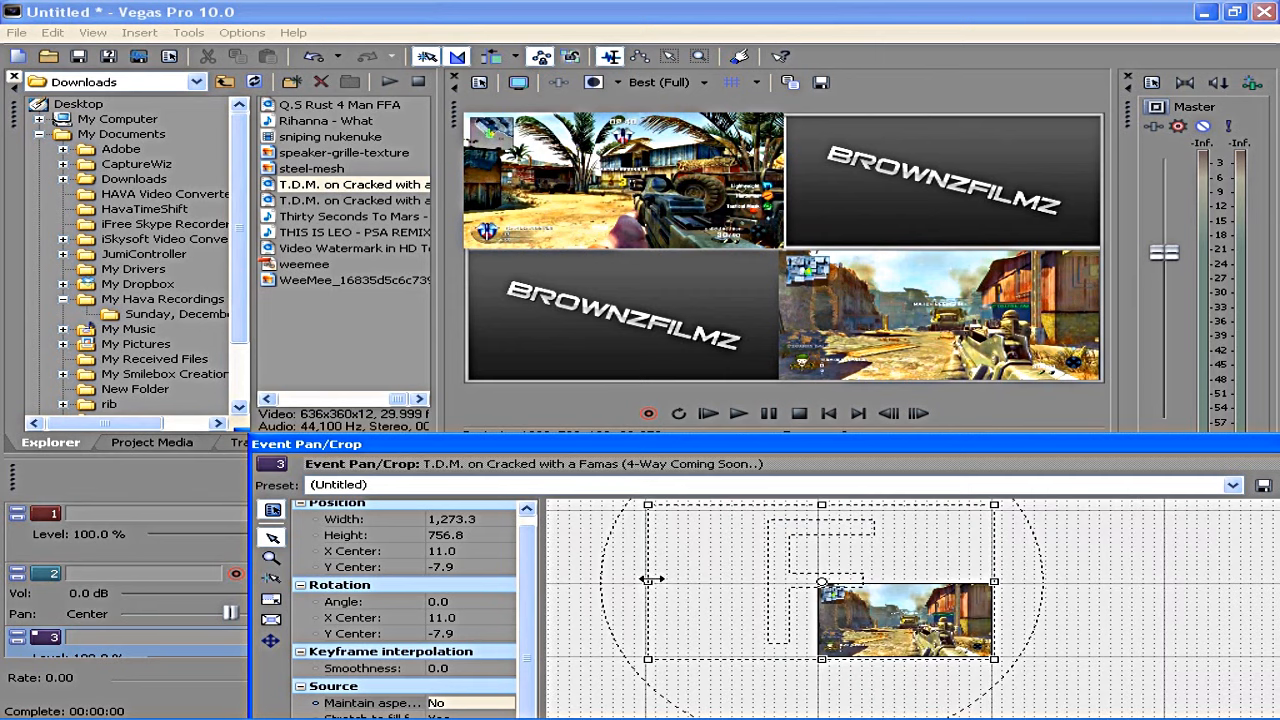
{"action": "left_click_drag", "start_coordinate": [648, 579], "coordinate": [652, 579]}
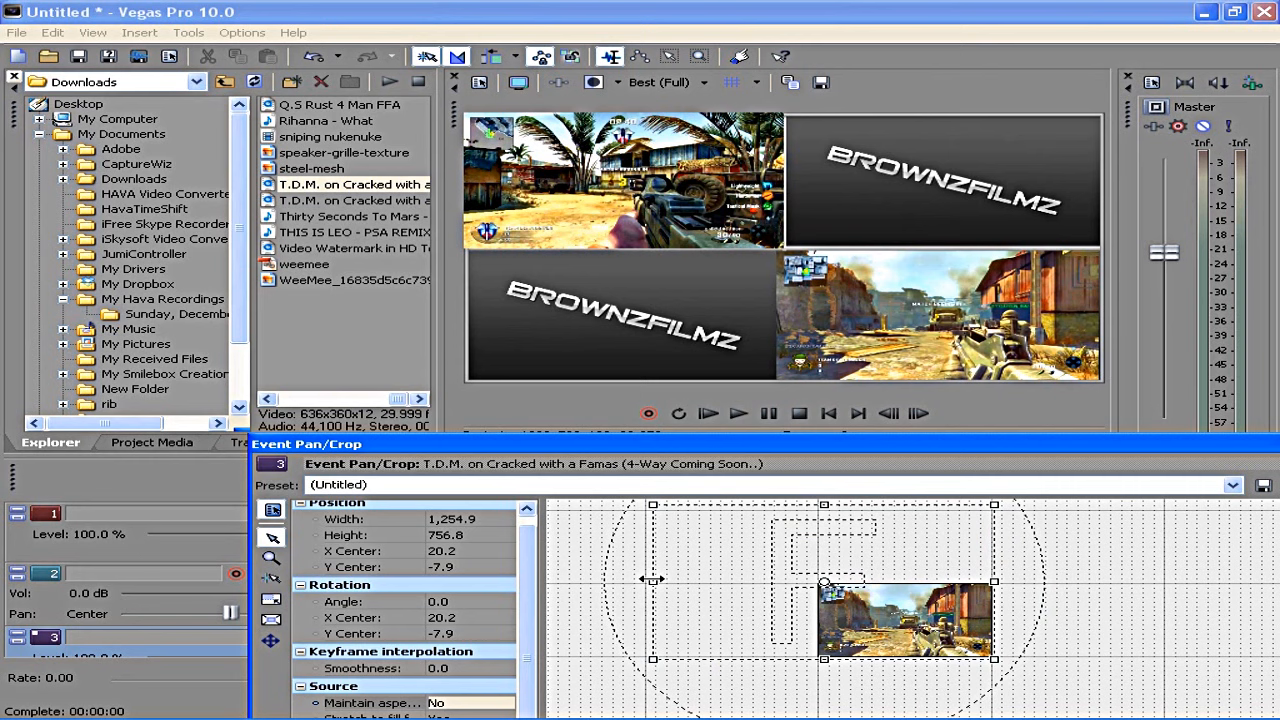
{"action": "left_click_drag", "start_coordinate": [652, 579], "coordinate": [628, 581]}
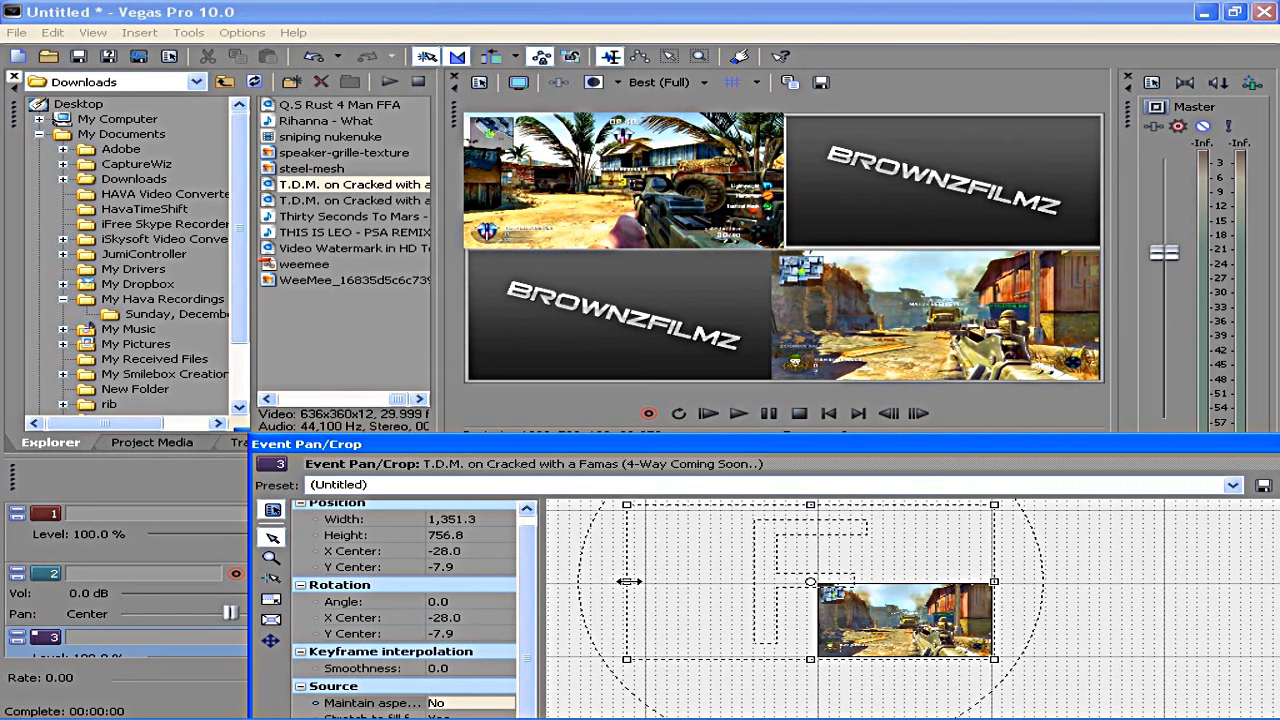
{"action": "left_click_drag", "start_coordinate": [628, 581], "coordinate": [640, 580]}
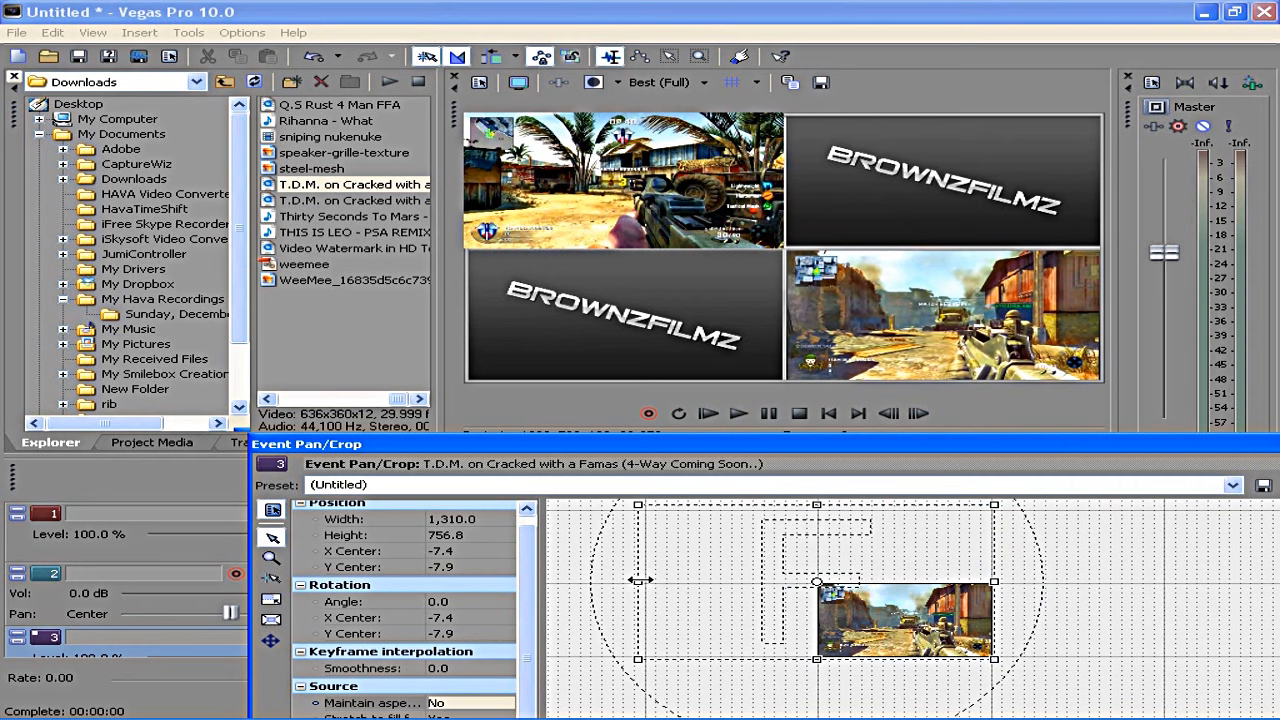
{"action": "left_click_drag", "start_coordinate": [640, 580], "coordinate": [642, 580]}
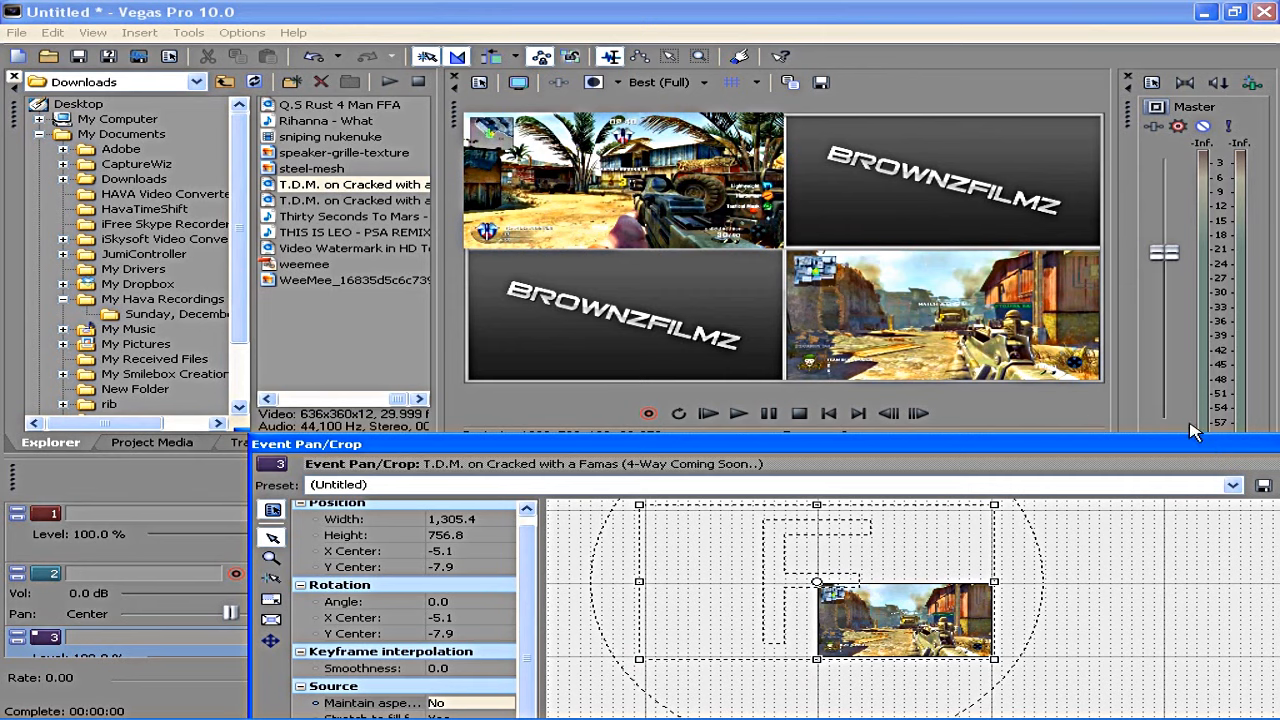
Save the T.D.M. clip's crop settings as a preset named "right bottom 720p" and close the Pan/Crop window.
{"action": "left_click_drag", "start_coordinate": [1163, 447], "coordinate": [1041, 427]}
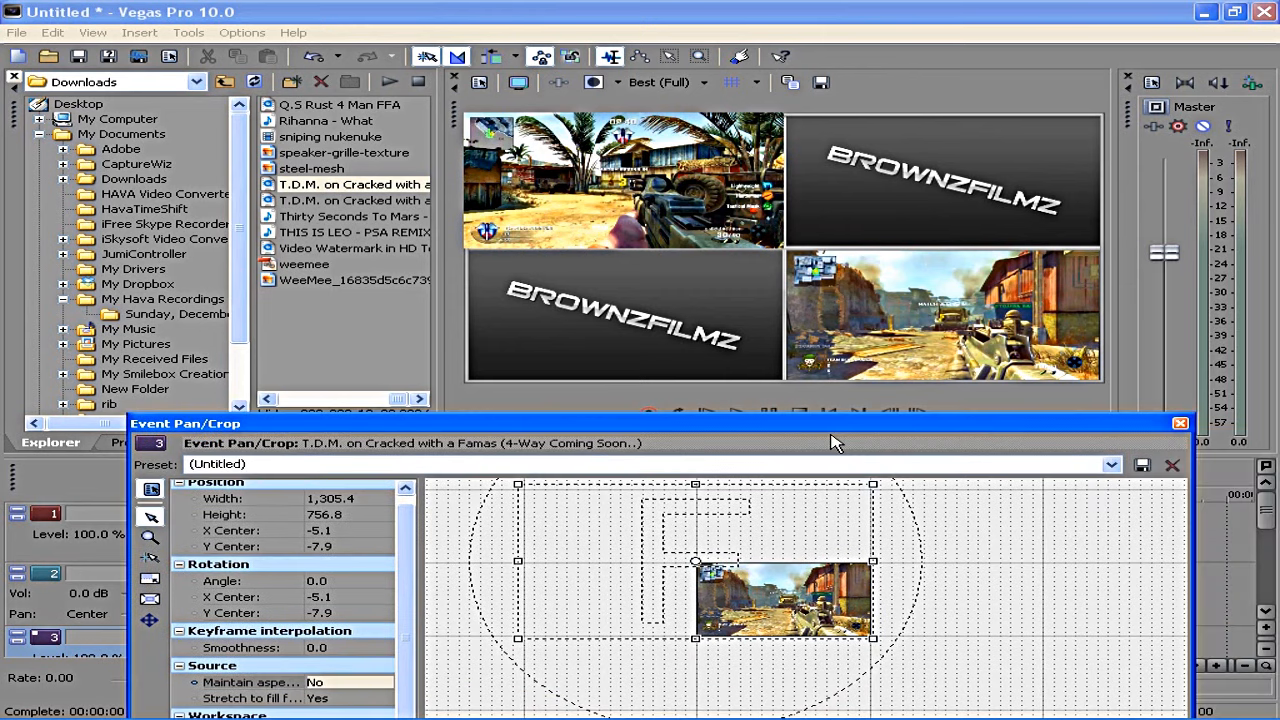
{"action": "left_click", "coordinate": [831, 435]}
{"action": "type", "text": "lef"}
{"action": "key", "text": "BackSpace"}
{"action": "key", "text": "BackSpace"}
{"action": "key", "text": "BackSpace"}
{"action": "type", "text": "right bottot"}
{"action": "key", "text": "BackSpace"}
{"action": "type", "text": "m 720p"}
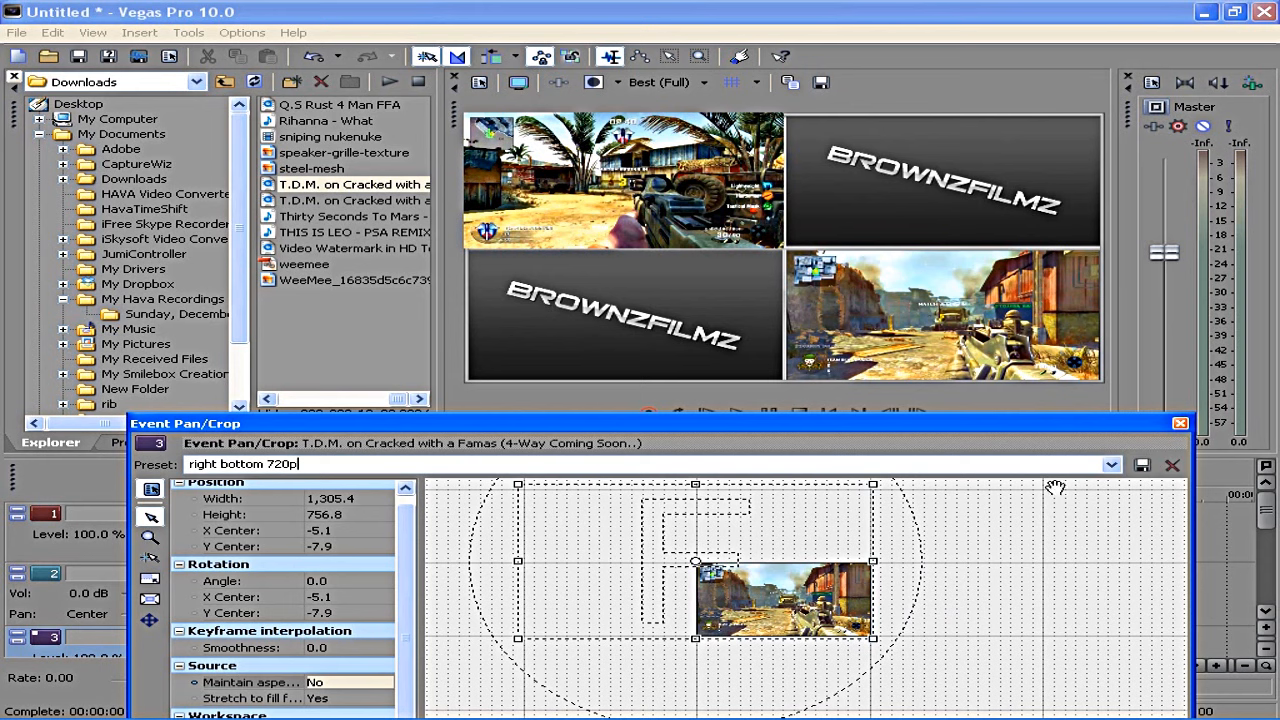
{"action": "left_click", "coordinate": [1111, 464]}
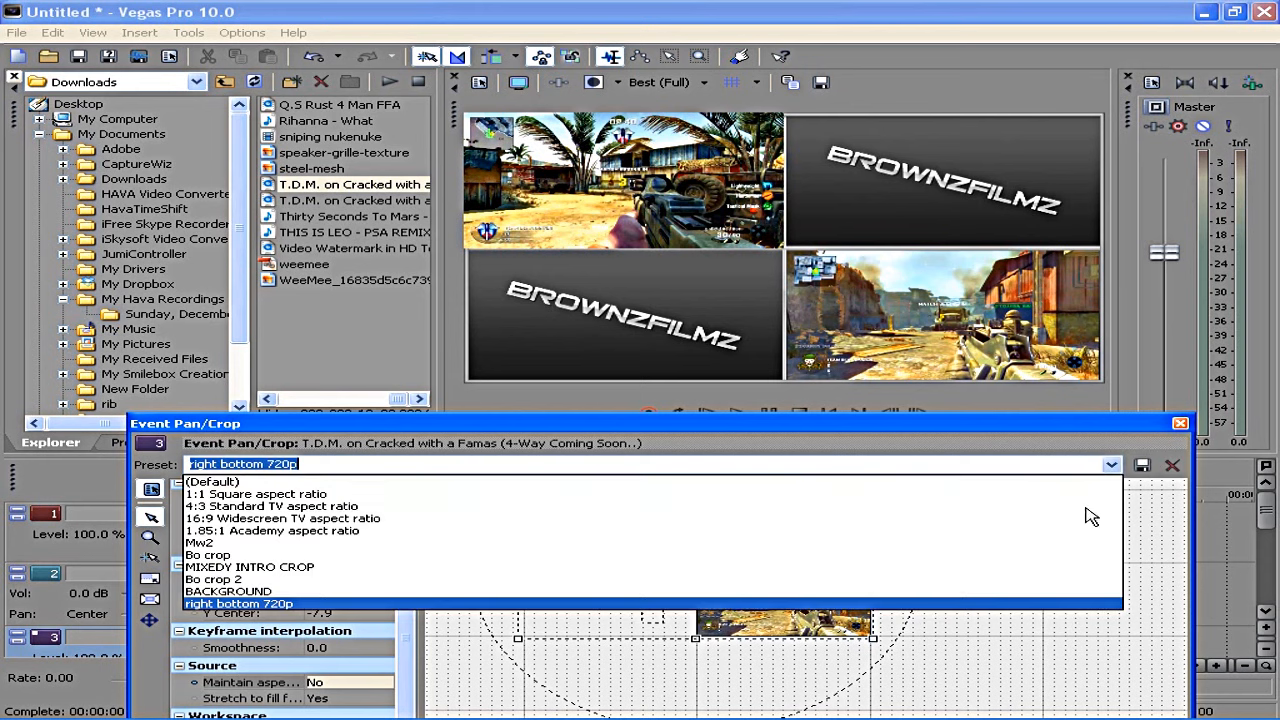
{"action": "left_click", "coordinate": [1180, 424]}
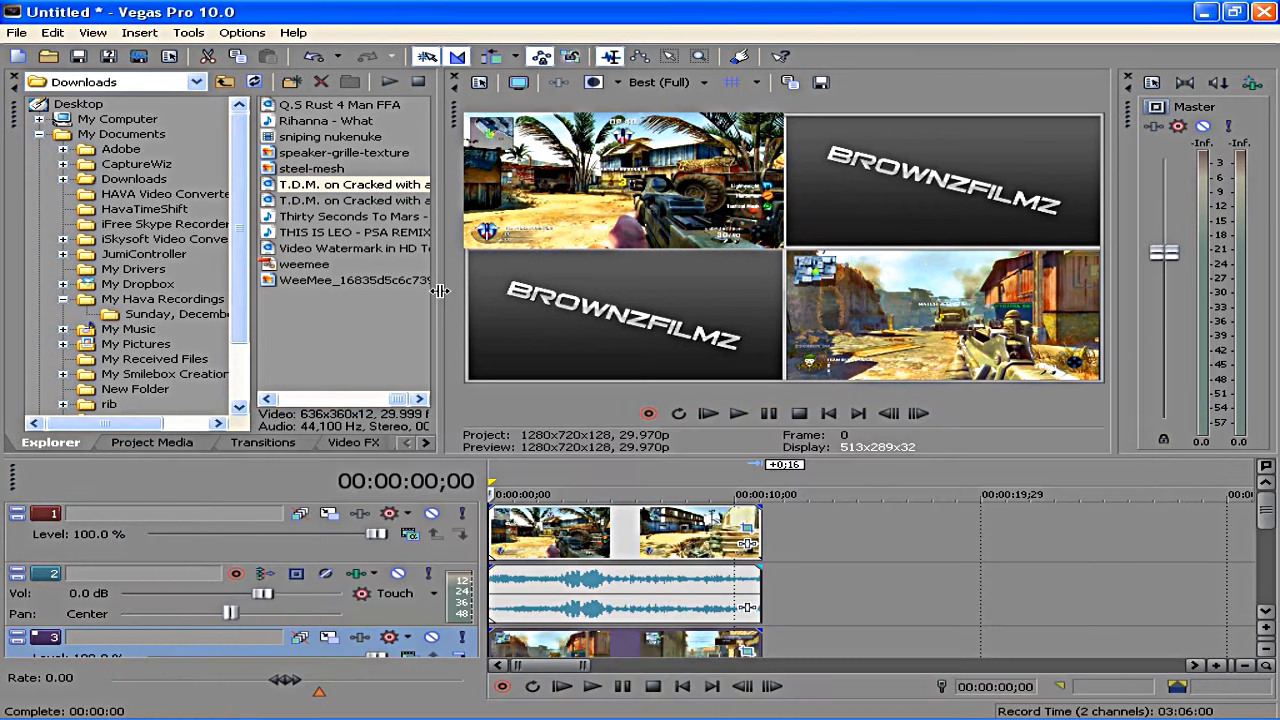
Widen the video preview area and apply the "right bottom 720p" crop preset to the Black Ops TDM clip on track 1.
{"action": "left_click_drag", "start_coordinate": [439, 290], "coordinate": [244, 292]}
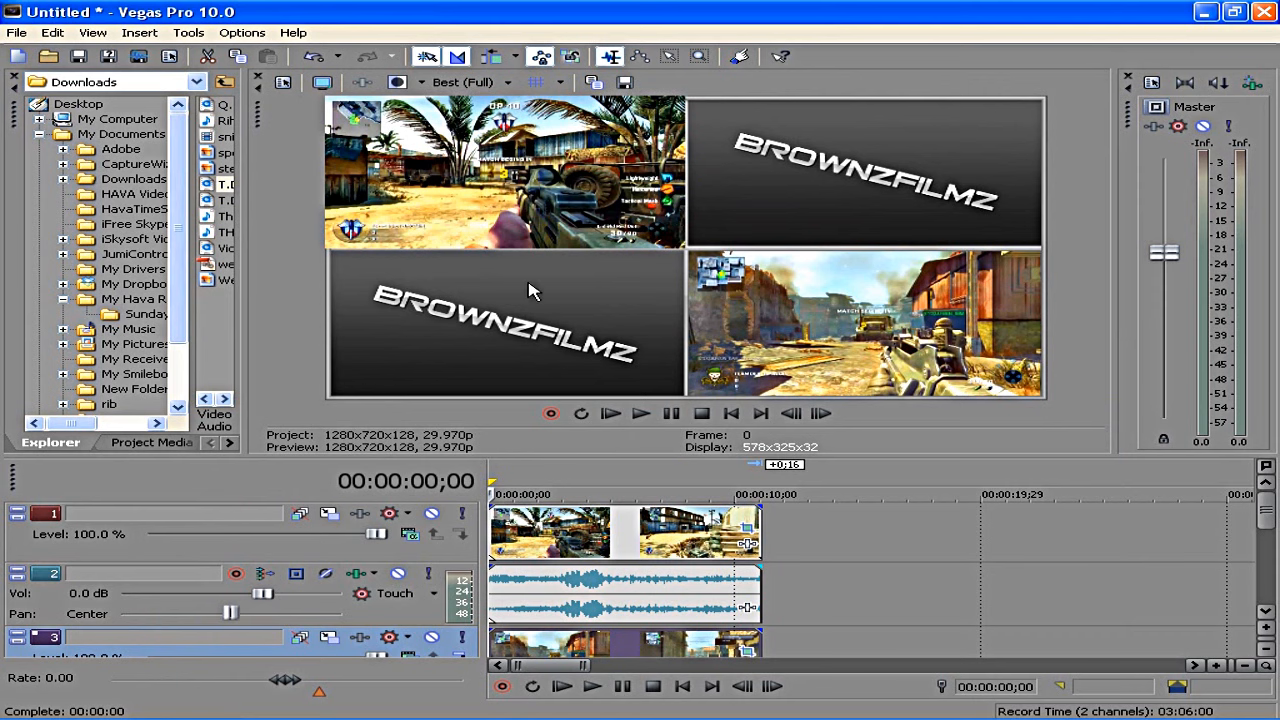
{"action": "left_click", "coordinate": [748, 526]}
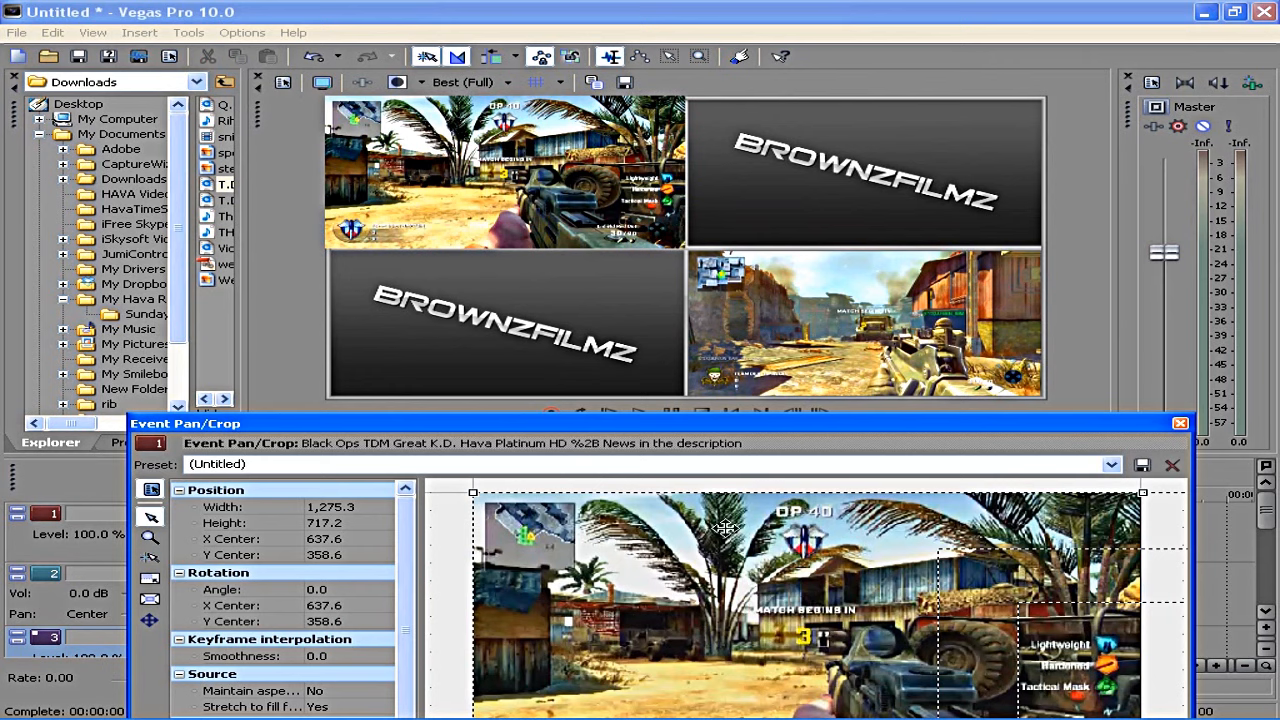
{"action": "left_click", "coordinate": [1112, 464]}
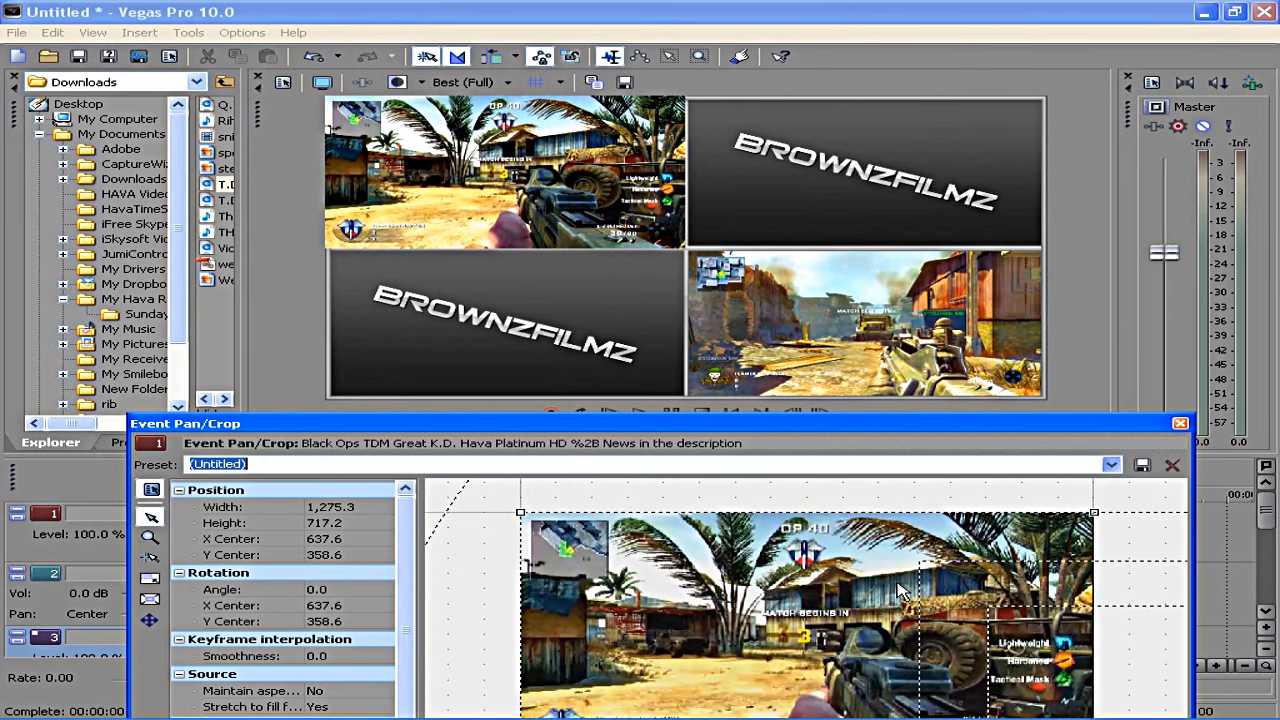
{"action": "left_click", "coordinate": [903, 604]}
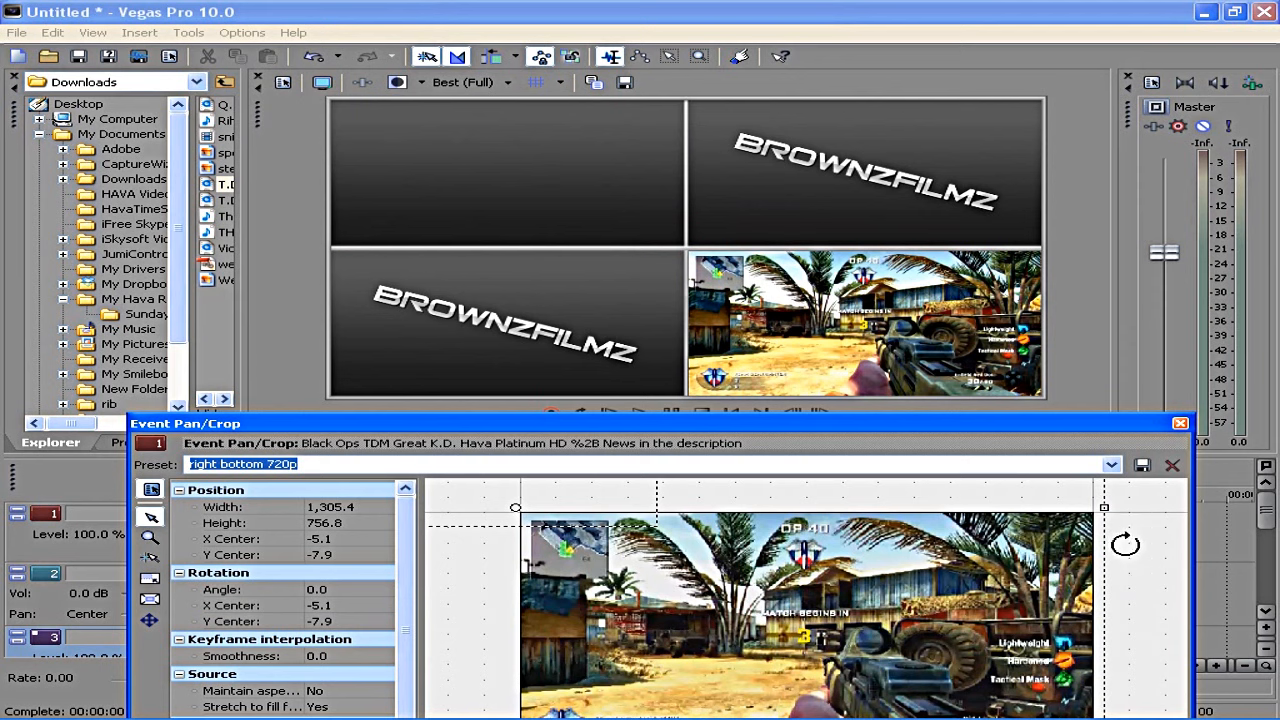
Move the Black Ops clip's crop frame to about X center 642.5, Y center 366.8, placing it in the upper-left quadrant, and close Pan/Crop.
{"action": "scroll", "coordinate": [975, 572], "scroll_direction": "down", "scroll_amount": 2}
{"action": "scroll", "coordinate": [740, 566], "scroll_direction": "down", "scroll_amount": 1}
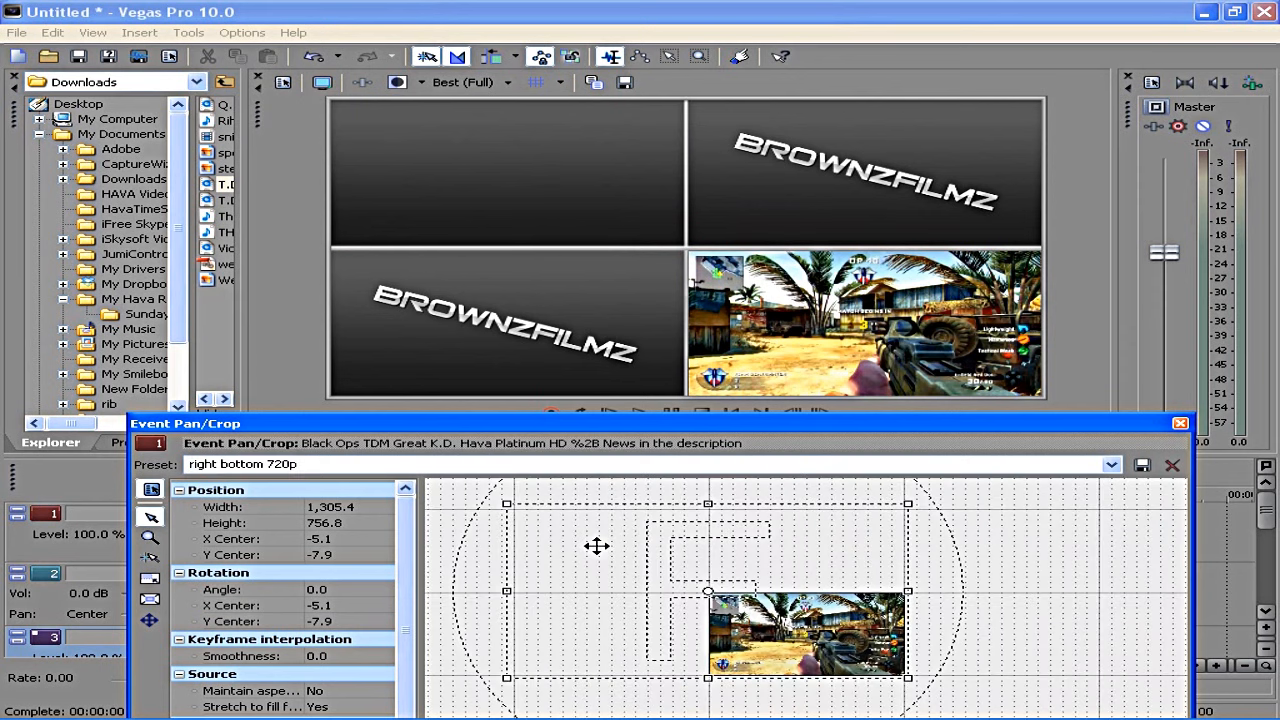
{"action": "left_click_drag", "start_coordinate": [597, 546], "coordinate": [782, 619]}
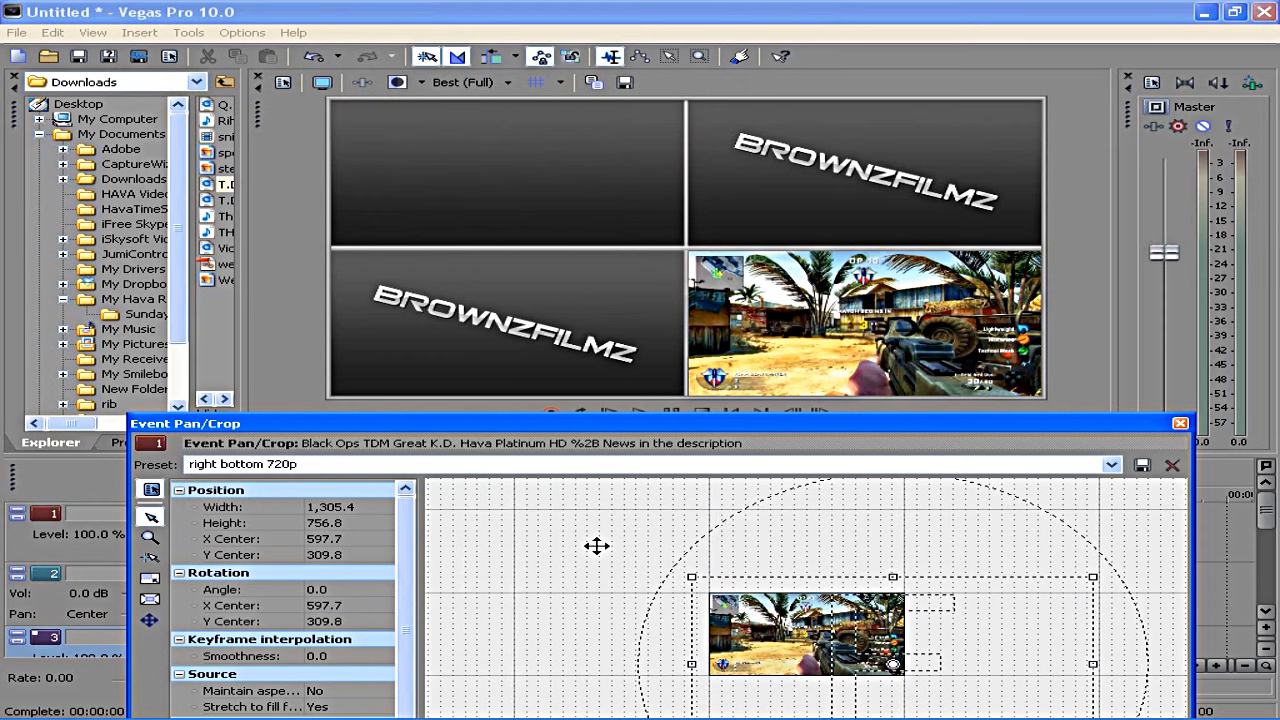
{"action": "left_click_drag", "start_coordinate": [597, 546], "coordinate": [612, 555]}
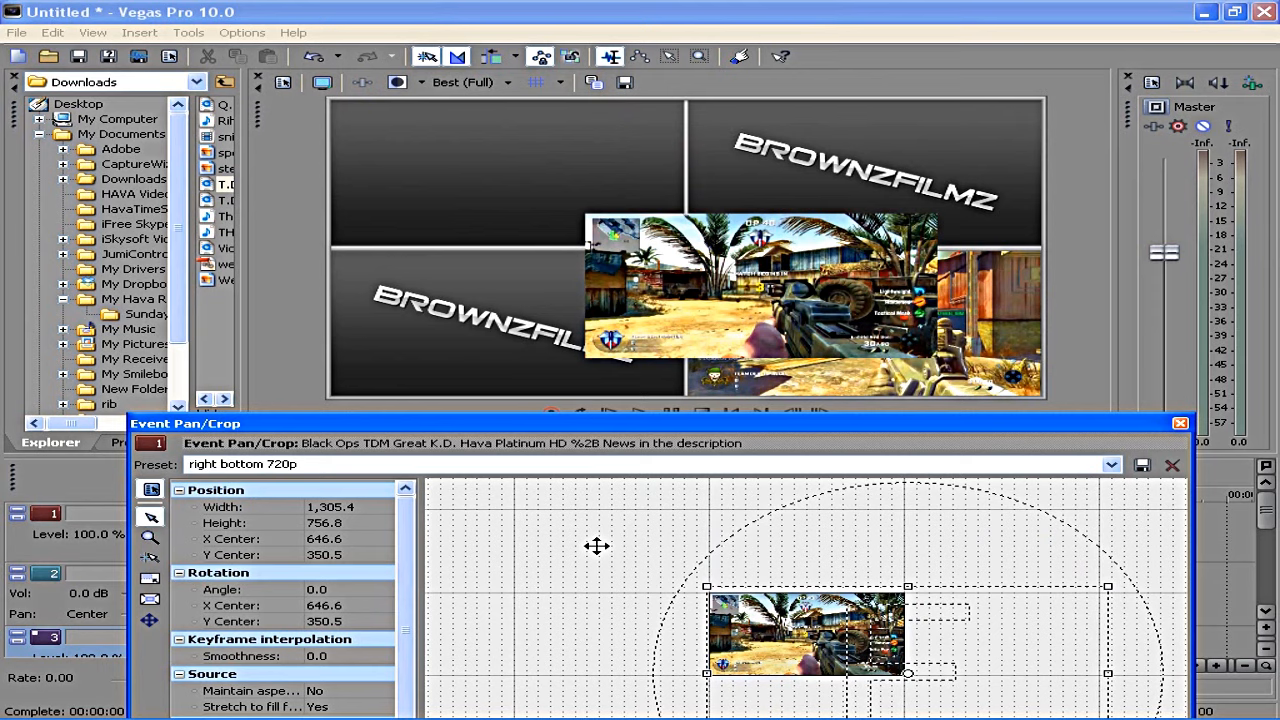
{"action": "left_click_drag", "start_coordinate": [597, 546], "coordinate": [591, 548]}
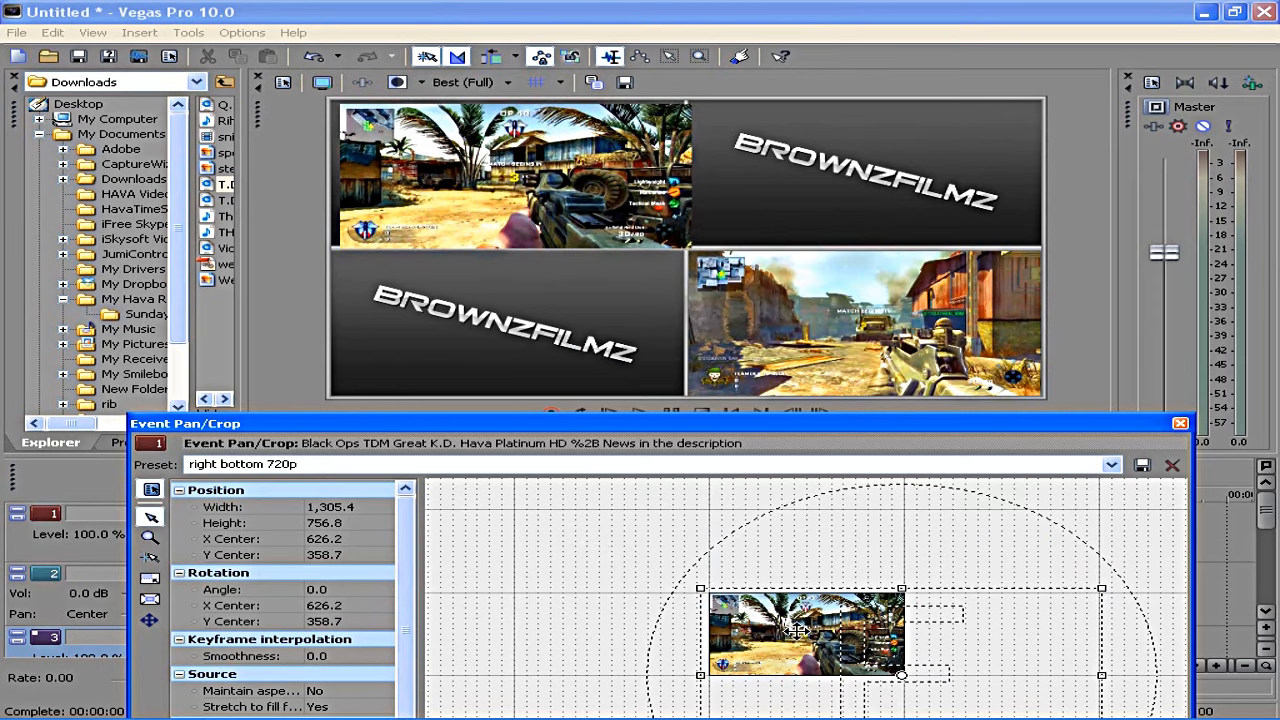
{"action": "left_click_drag", "start_coordinate": [797, 628], "coordinate": [801, 629]}
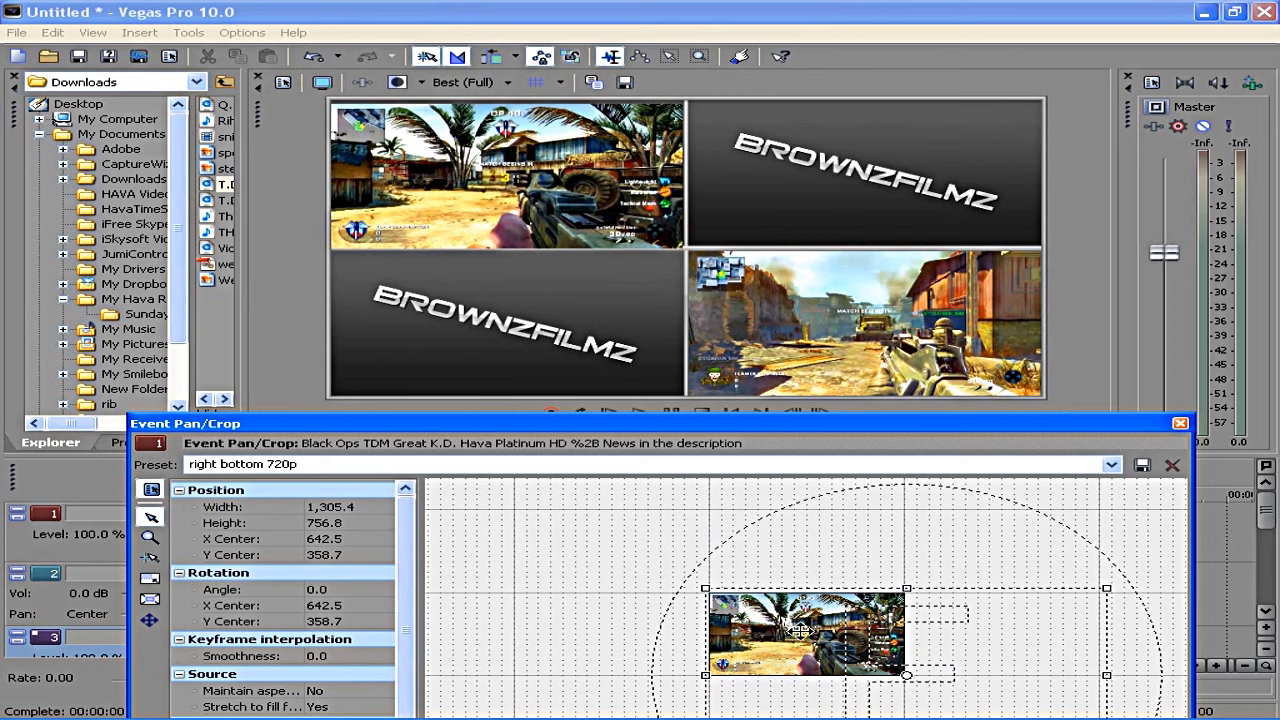
{"action": "left_click_drag", "start_coordinate": [800, 630], "coordinate": [801, 628]}
{"action": "scroll", "coordinate": [801, 628], "scroll_direction": "up", "scroll_amount": 1}
{"action": "scroll", "coordinate": [775, 629], "scroll_direction": "up", "scroll_amount": 1}
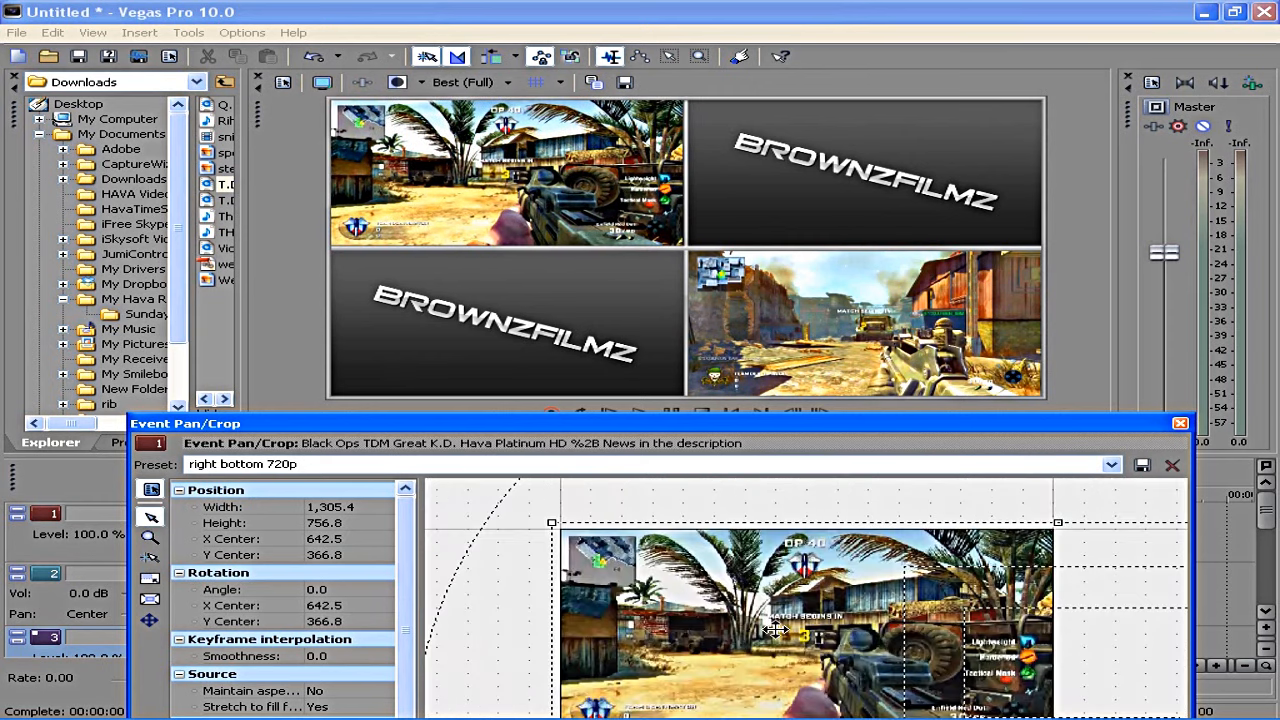
{"action": "left_click", "coordinate": [1181, 425]}
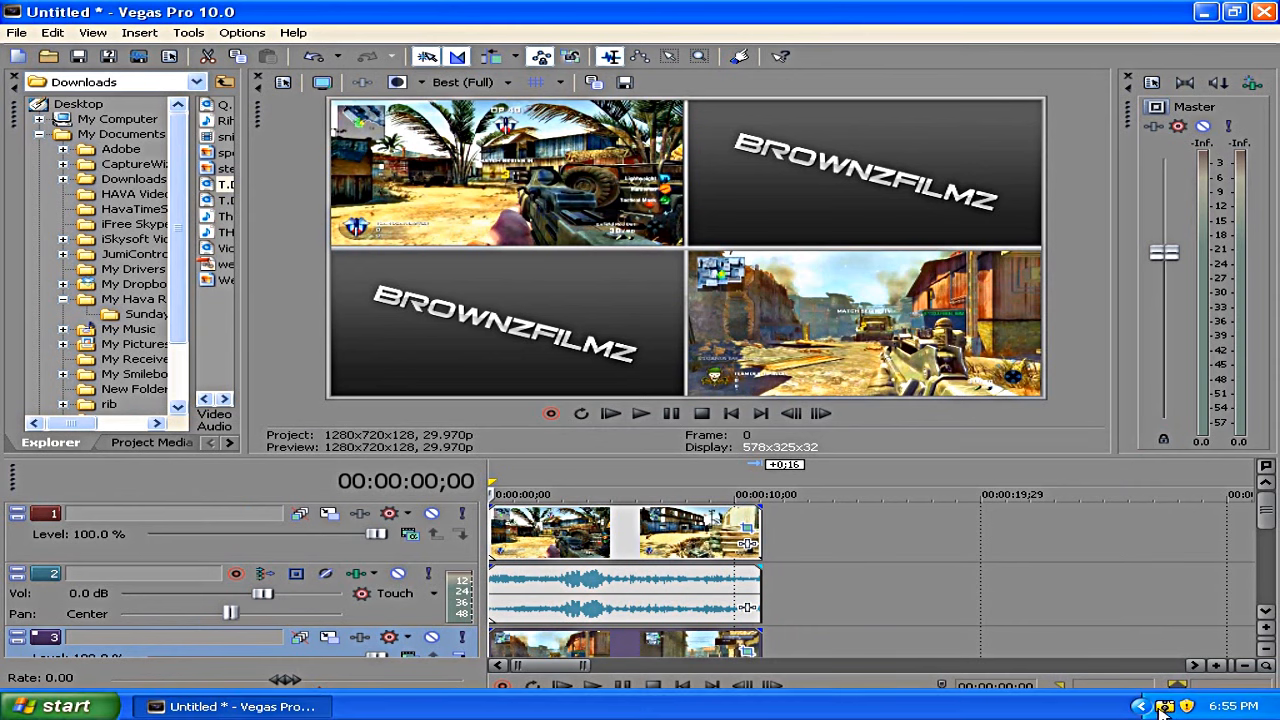
{"action": "left_click_drag", "start_coordinate": [1268, 516], "coordinate": [1250, 590]}
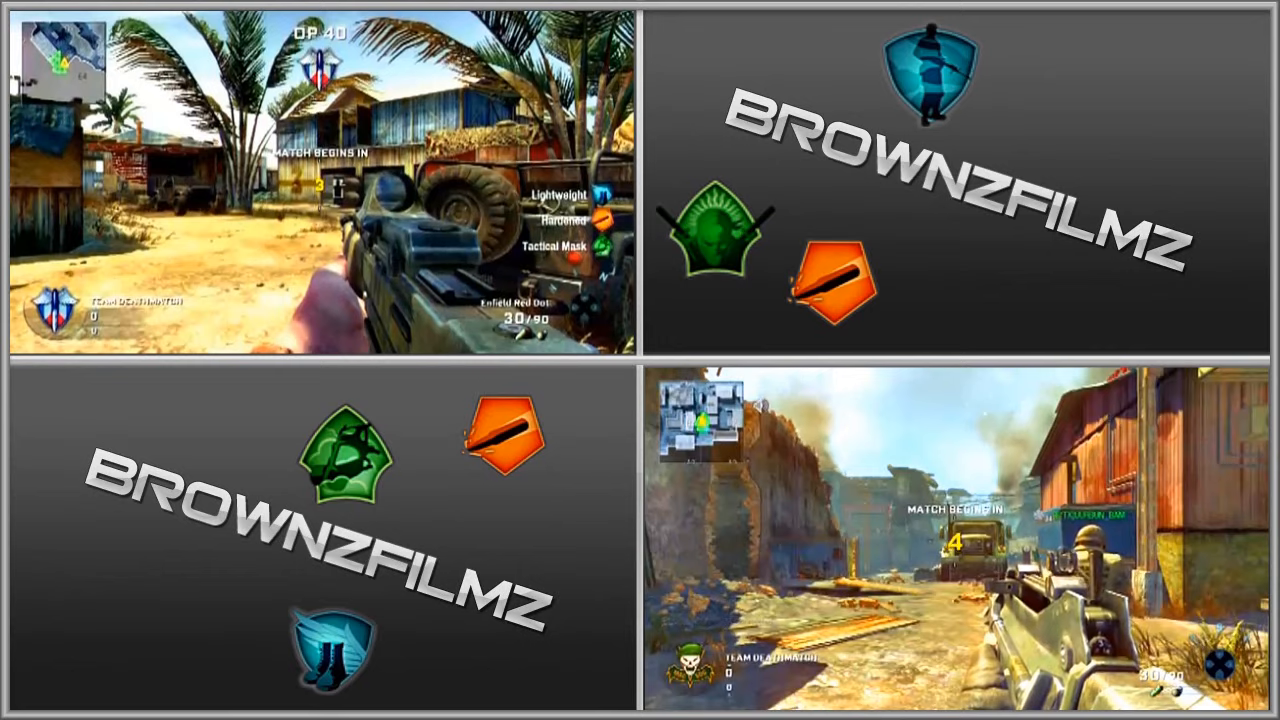